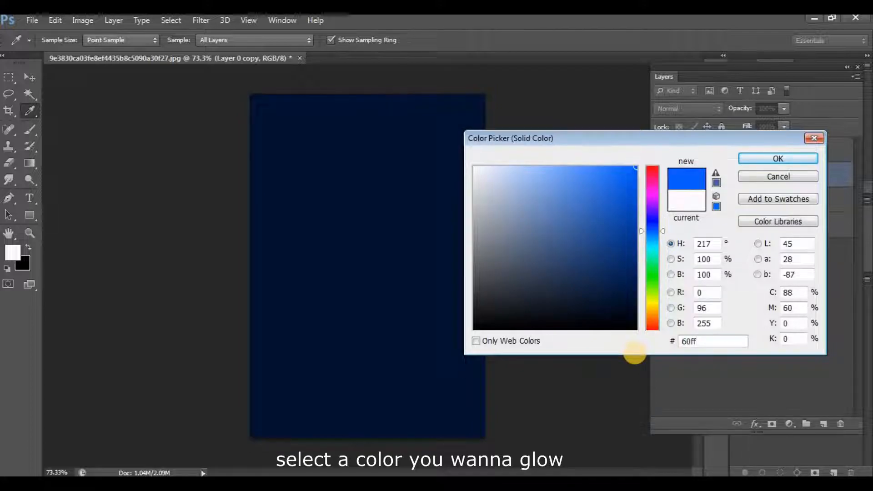
Accept a bright green for the solid color fill and move that layer above Curves 1.
key("Return")
key("b")
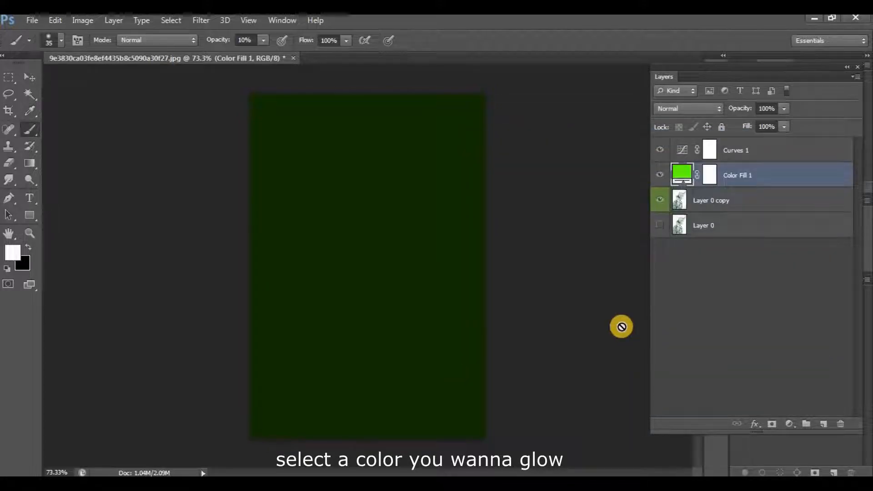
left_click_drag(725, 175, 725, 148)
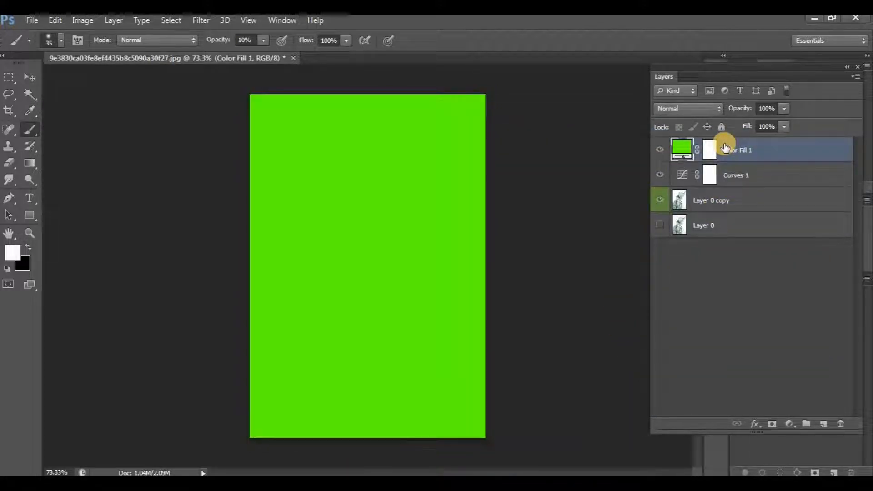
Set Color Fill 1's Blend If black point for the underlying layer to 36 so the dark sketch lines show through.
right_click(676, 149)
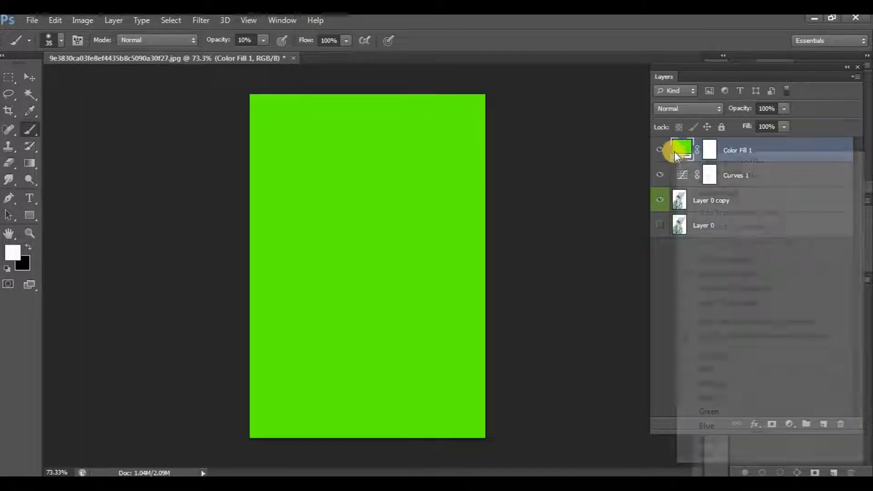
left_click(710, 161)
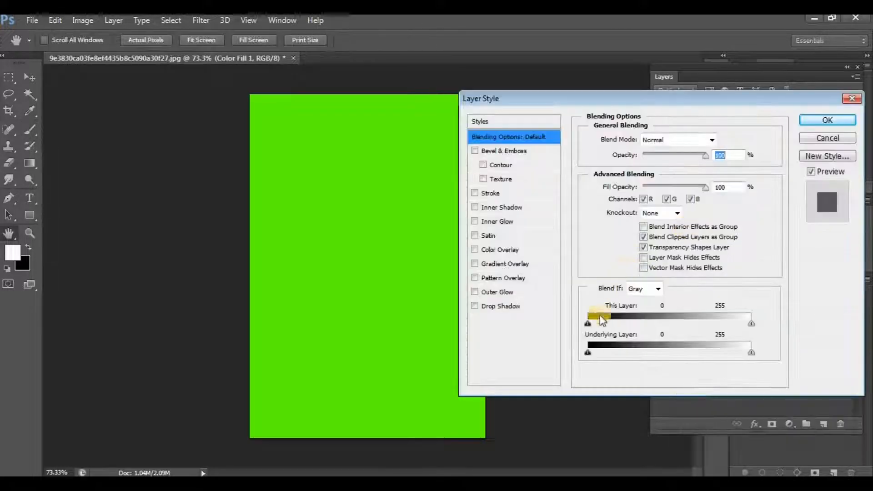
left_click_drag(591, 353, 610, 356)
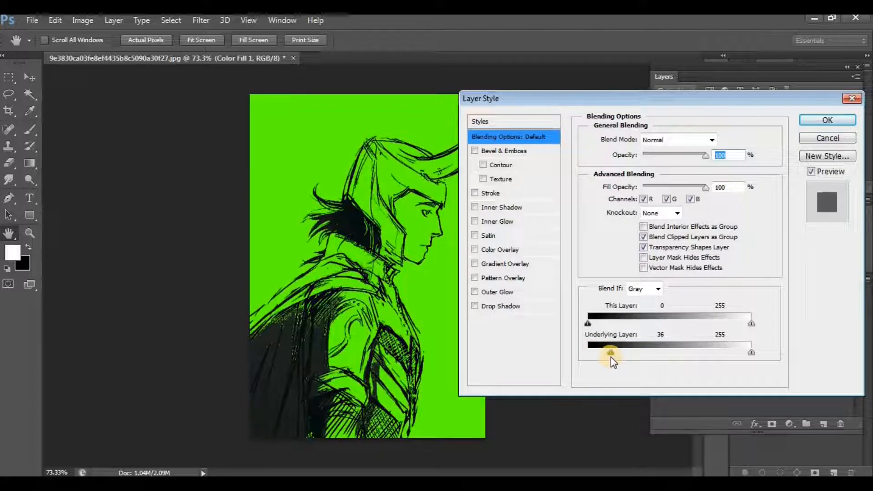
left_click(804, 122)
Invert the layer mask of Color Fill 1 to hide the green fill.
key("b")
left_click(709, 149)
key("x")
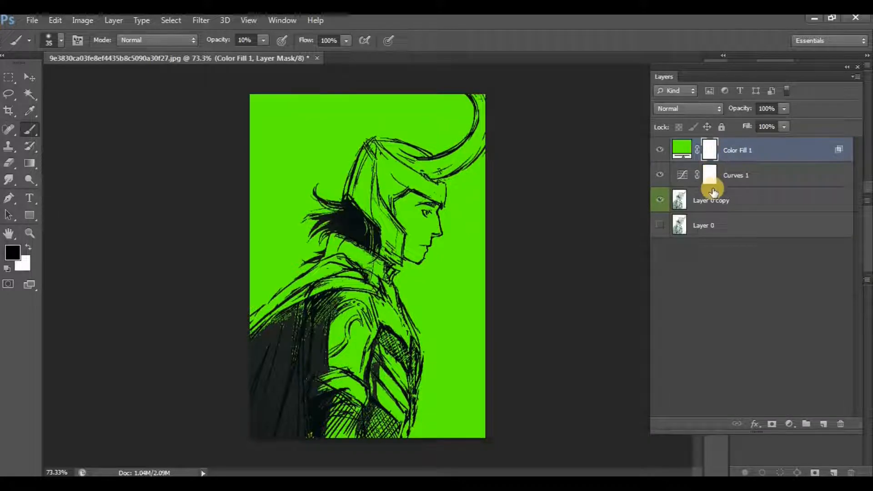
key("ctrl+i")
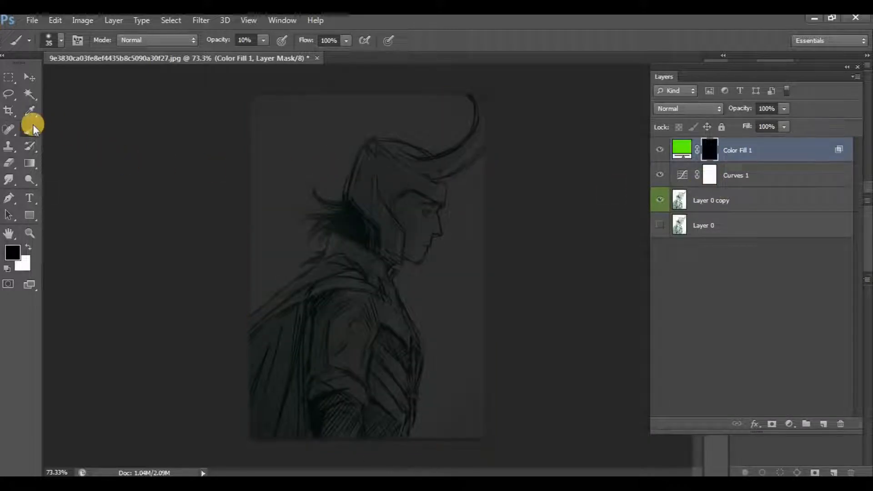
Set up a soft 65 px brush with white as foreground color and 15% opacity.
left_click(49, 44)
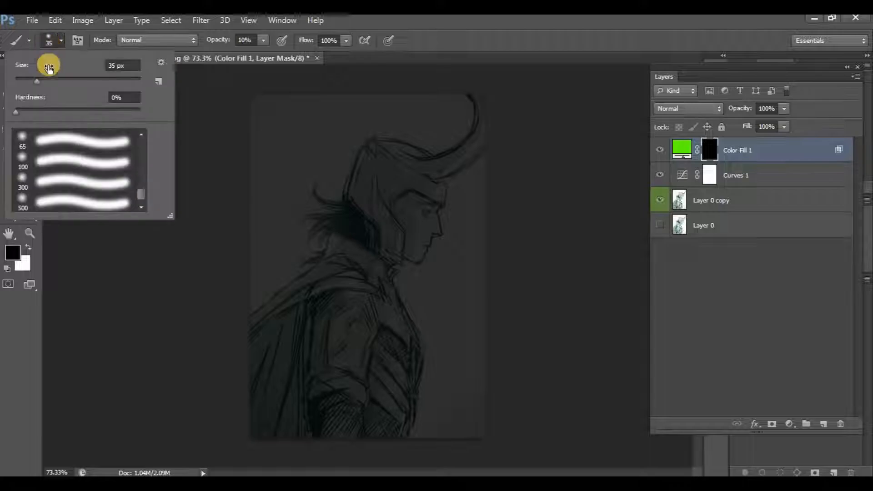
left_click(66, 140)
left_click(75, 249)
left_click(28, 247)
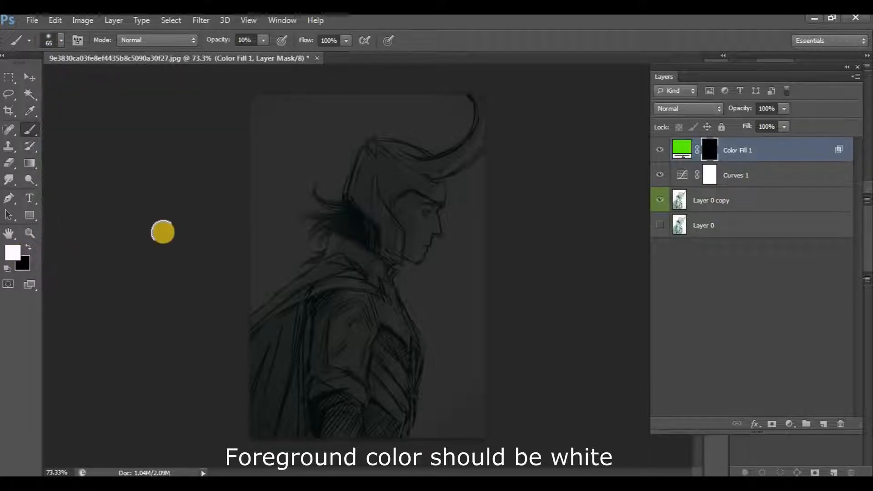
left_click(263, 41)
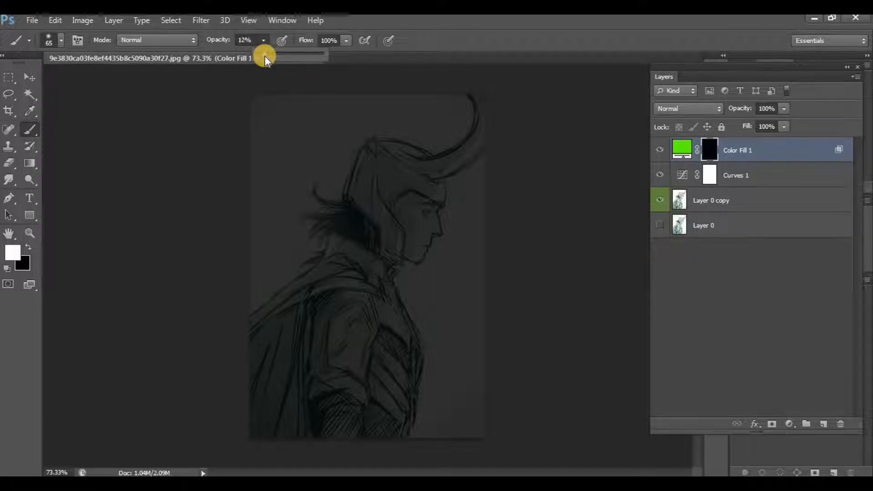
left_click_drag(265, 56, 263, 59)
left_click(187, 123)
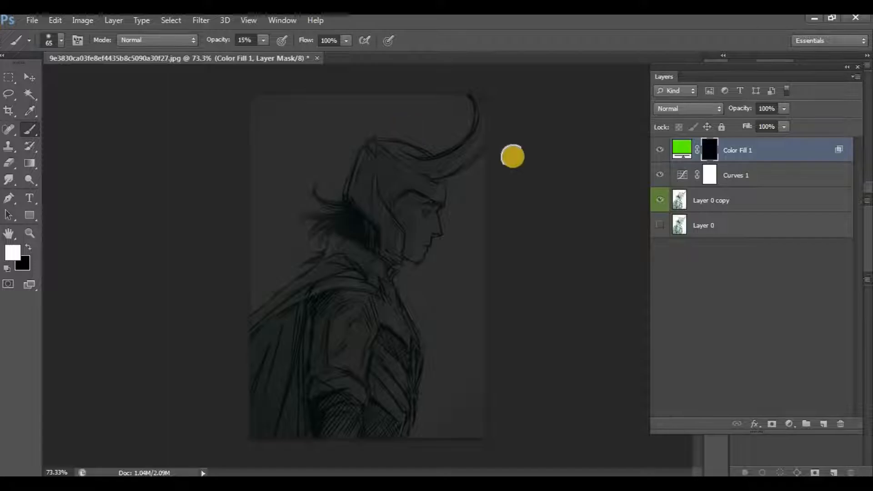
Paint the helmet's horn green on the Color Fill 1 mask with a 35 px brush.
scroll(390, 222, "up", 5)
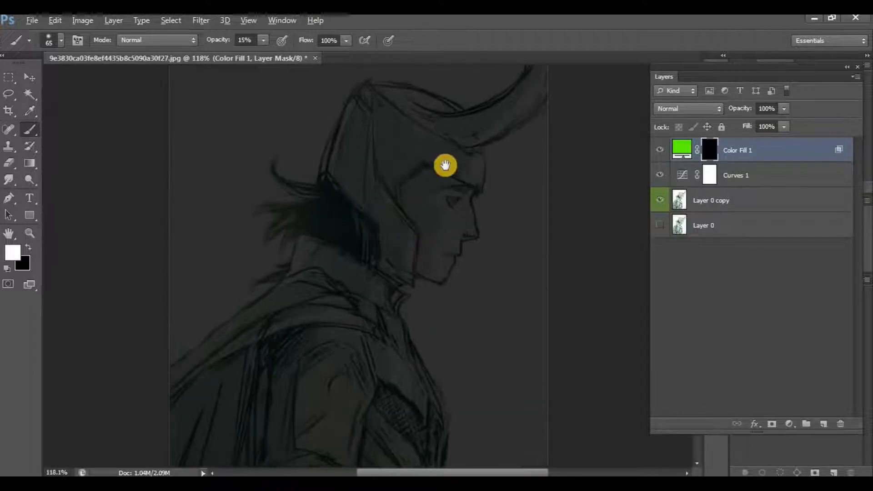
left_click_drag(445, 165, 303, 272)
scroll(304, 272, "up", 5)
mouse_move(341, 244)
left_mouse_down()
mouse_move(253, 264)
mouse_move(236, 255)
mouse_move(283, 241)
mouse_move(235, 259)
mouse_move(316, 225)
mouse_move(291, 244)
mouse_move(384, 158)
mouse_move(320, 221)
mouse_move(334, 197)
mouse_move(358, 189)
mouse_move(334, 197)
mouse_move(388, 111)
mouse_move(357, 189)
mouse_move(290, 245)
mouse_move(226, 256)
mouse_move(198, 241)
mouse_move(304, 230)
mouse_move(255, 253)
mouse_move(232, 260)
mouse_move(210, 249)
mouse_move(248, 254)
mouse_move(204, 250)
mouse_move(312, 228)
mouse_move(361, 182)
mouse_move(299, 300)
left_mouse_up()
key("bracketleft")
key("bracketleft")
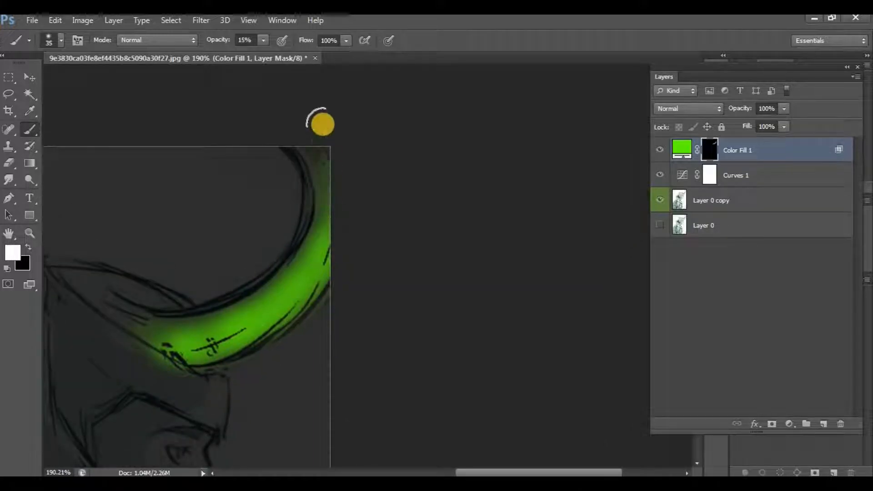
mouse_move(327, 167)
left_mouse_down()
mouse_move(329, 233)
mouse_move(325, 170)
mouse_move(304, 127)
mouse_move(330, 176)
mouse_move(331, 231)
mouse_move(316, 282)
mouse_move(308, 287)
mouse_move(318, 125)
mouse_move(326, 174)
mouse_move(301, 135)
mouse_move(315, 207)
mouse_move(305, 262)
mouse_move(317, 251)
mouse_move(291, 295)
mouse_move(233, 348)
mouse_move(180, 350)
mouse_move(326, 235)
mouse_move(274, 322)
left_mouse_up()
mouse_move(261, 398)
left_mouse_down()
mouse_move(374, 253)
mouse_move(416, 254)
left_mouse_up()
scroll(416, 253, "down", 9)
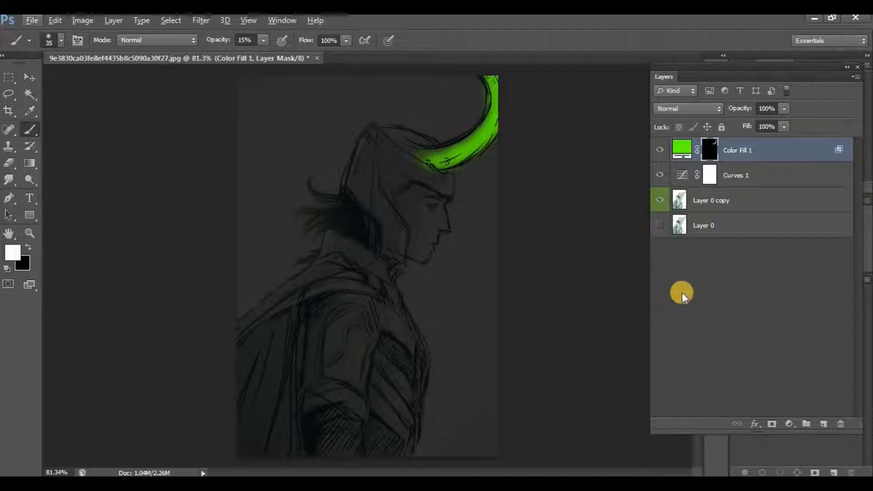
Add a second solid color fill layer in bright green 00ff12 above Color Fill 1.
left_click(760, 393)
left_click(790, 423)
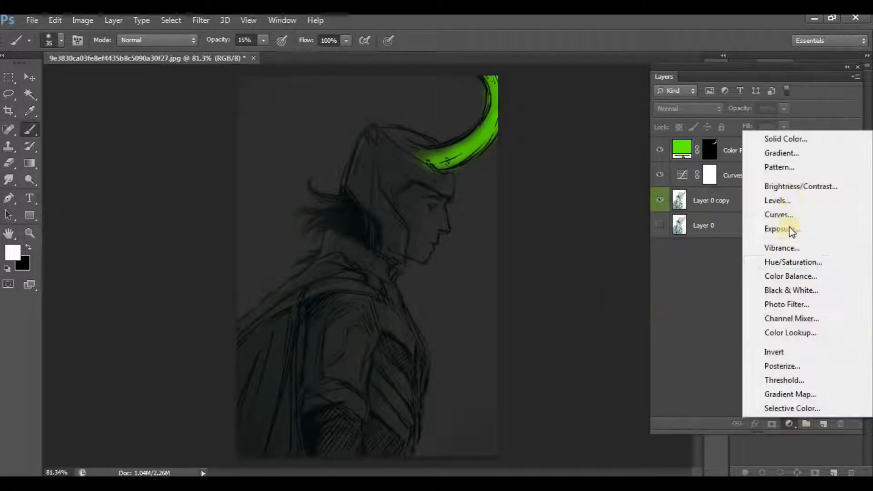
left_click(796, 144)
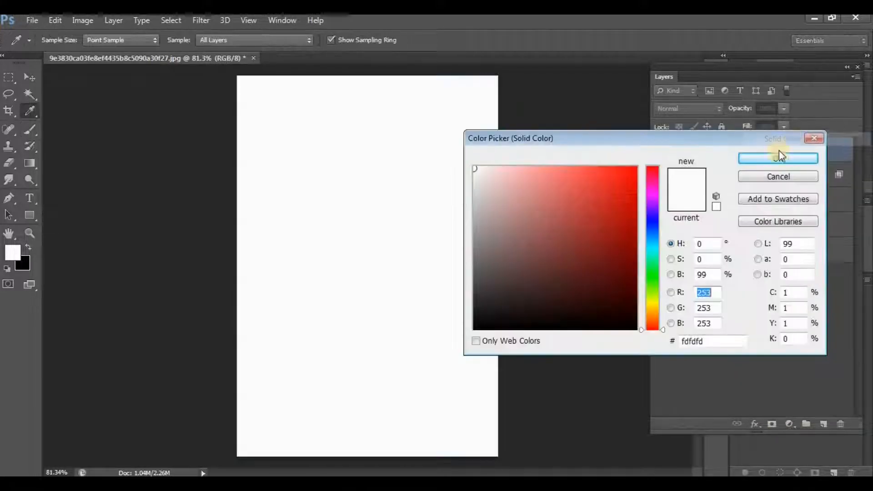
left_click(657, 274)
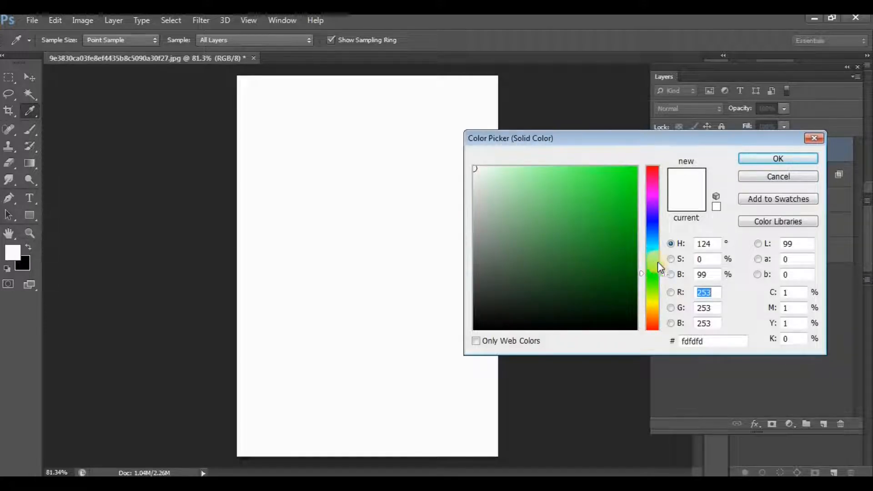
left_click(635, 169)
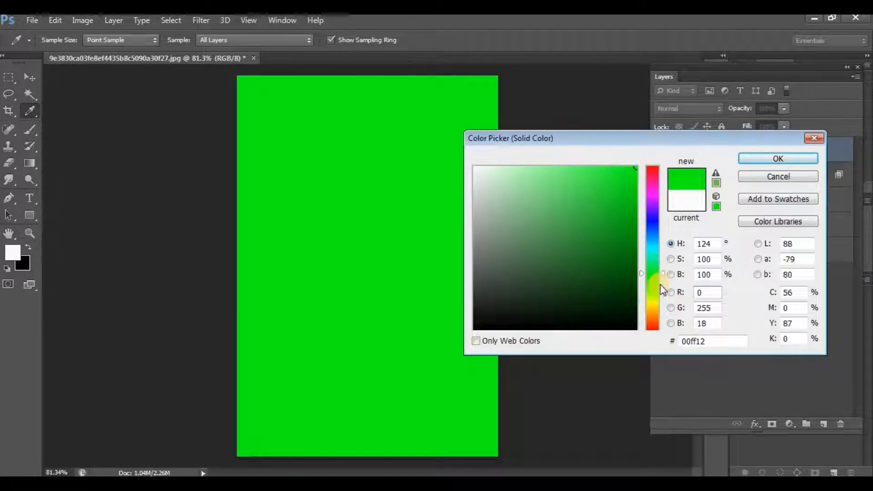
left_click(776, 160)
Set Color Fill 2's blend mode to Linear Dodge (Add) and invert its layer mask.
left_click(740, 152)
left_click(711, 111)
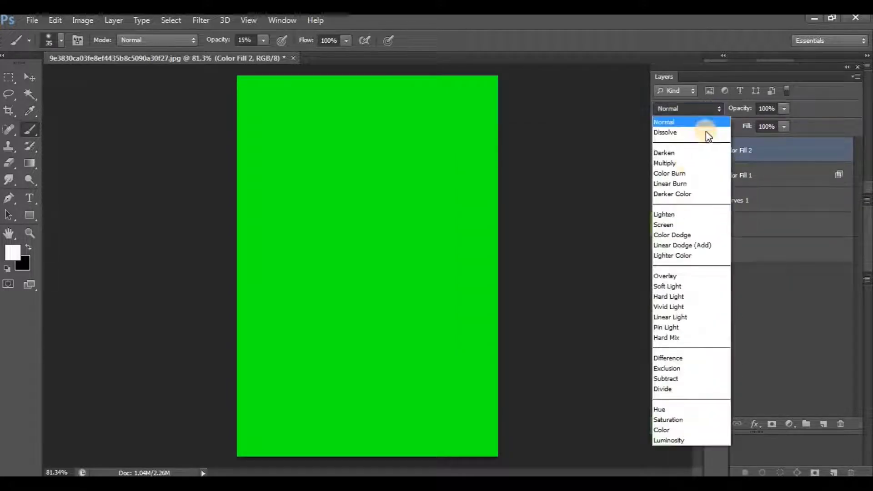
left_click(673, 246)
left_click(708, 156)
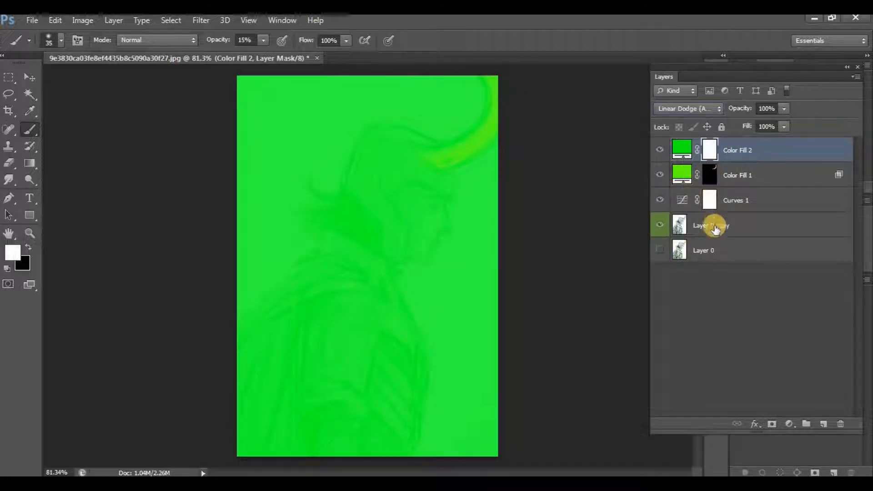
key("ctrl+i")
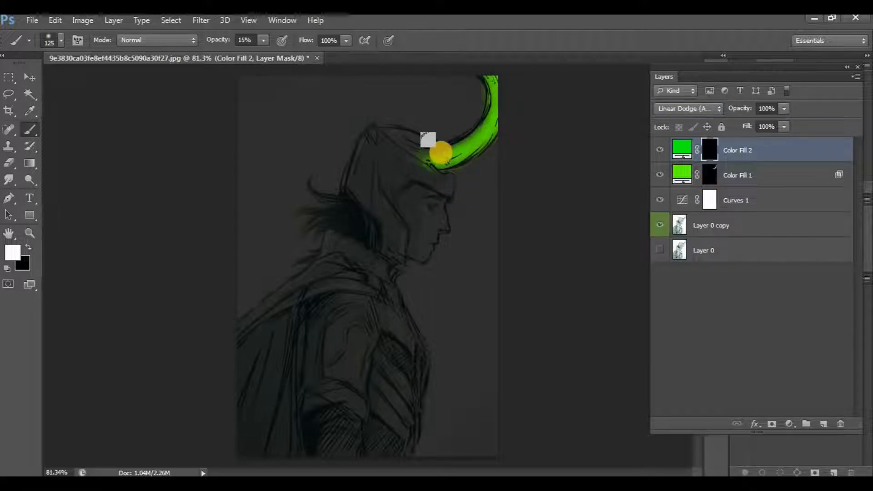
Paint a soft green glow around the horn on the Color Fill 2 mask, using large brushes of varying size.
left_click_drag(445, 154, 433, 159)
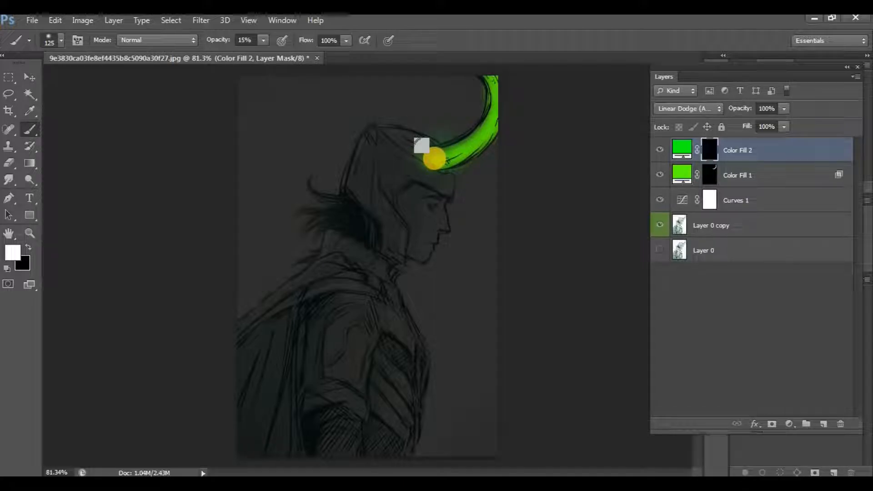
mouse_move(437, 162)
left_mouse_down()
mouse_move(479, 137)
mouse_move(498, 83)
mouse_move(499, 126)
mouse_move(481, 142)
mouse_move(409, 158)
mouse_move(406, 150)
mouse_move(431, 152)
mouse_move(328, 260)
mouse_move(359, 242)
mouse_move(301, 255)
left_mouse_up()
scroll(475, 139, "up", 8)
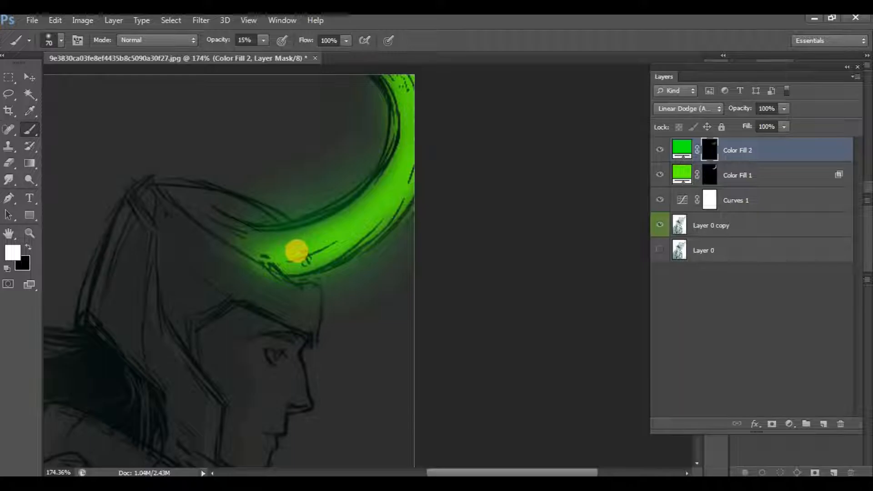
key("[")
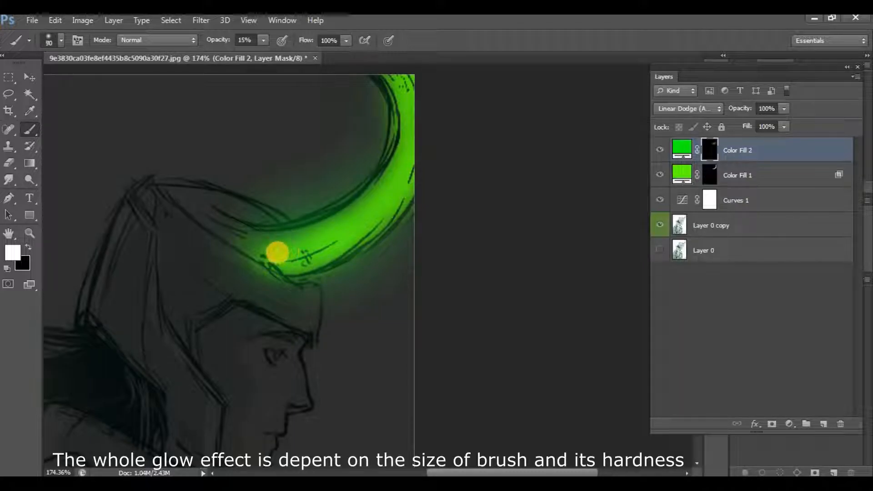
mouse_move(290, 256)
left_mouse_down()
mouse_move(380, 217)
mouse_move(405, 113)
mouse_move(384, 213)
mouse_move(319, 263)
mouse_move(359, 231)
mouse_move(377, 201)
mouse_move(316, 265)
mouse_move(254, 261)
left_mouse_up()
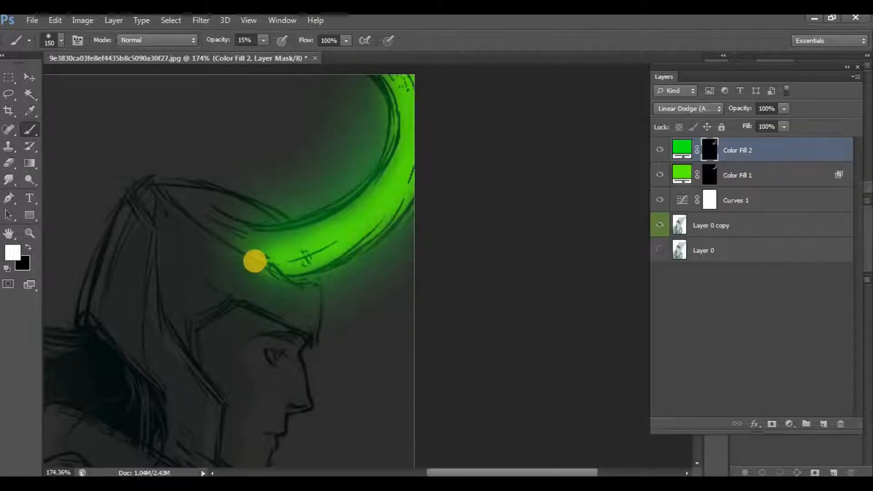
Set Color Fill 2's Blend If black point for the underlying layer to 43.
left_click(664, 150)
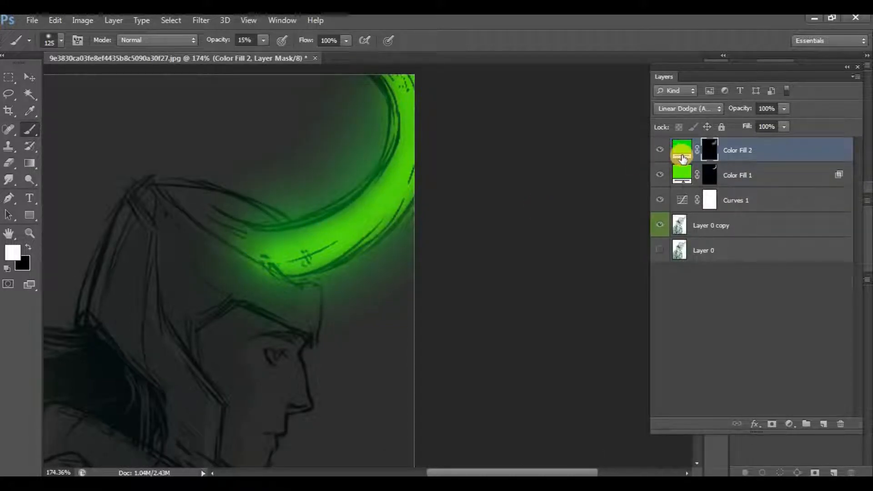
right_click(682, 157)
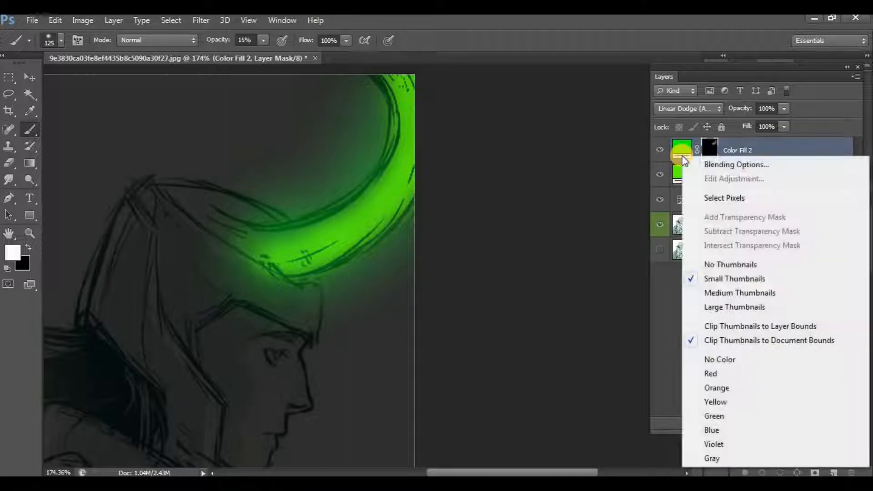
left_click(705, 164)
left_click_drag(611, 350, 666, 349)
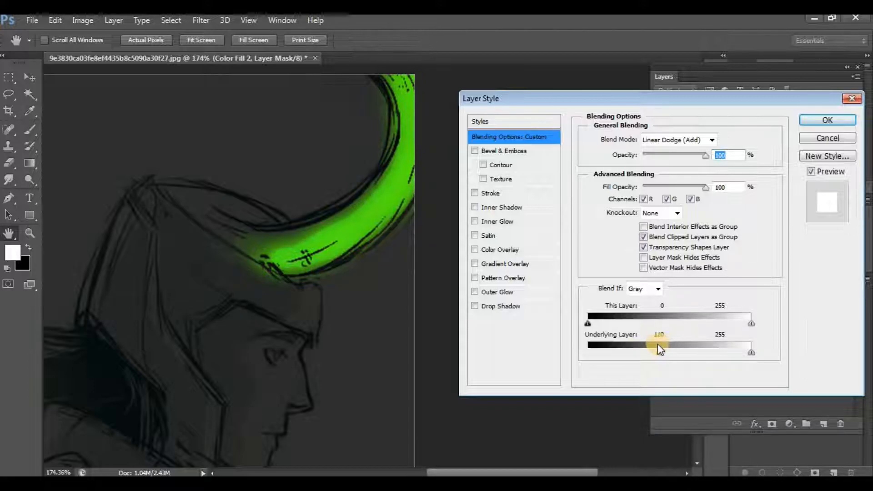
left_click_drag(684, 345, 617, 351)
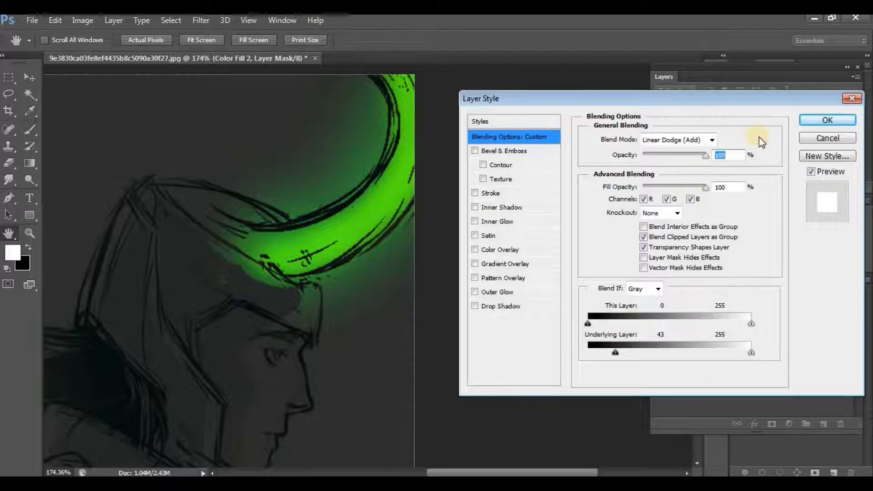
left_click(813, 123)
key("b")
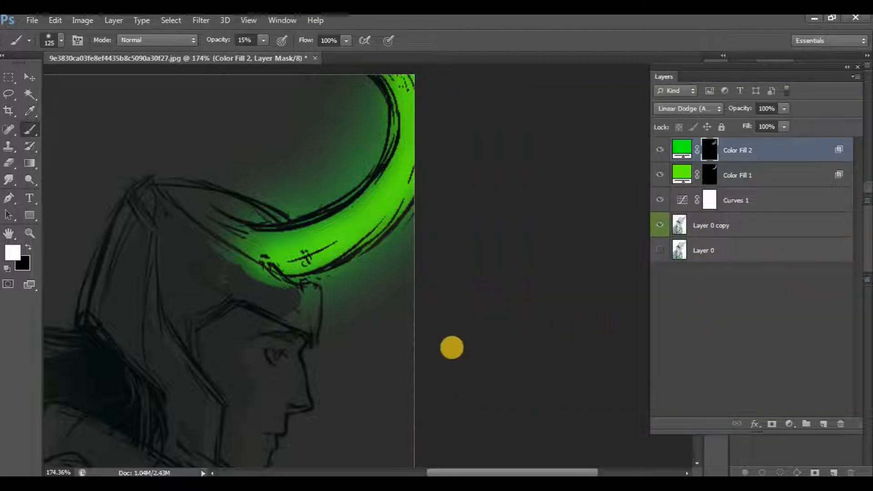
Paint a soft green glow on the helmet's forehead plate and the nose in the Color Fill 2 mask, using a 25 px brush.
key("ctrl+0")
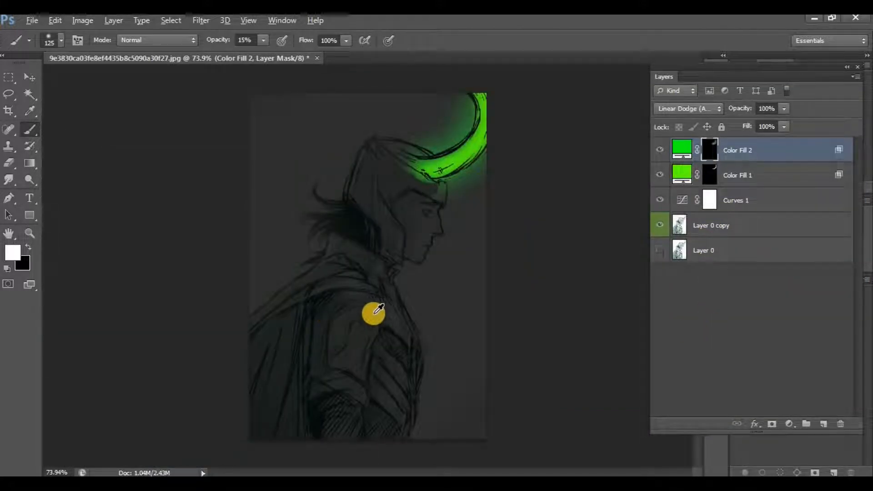
scroll(386, 303, "up", 4)
left_click_drag(490, 234, 376, 310)
scroll(390, 250, "up", 4)
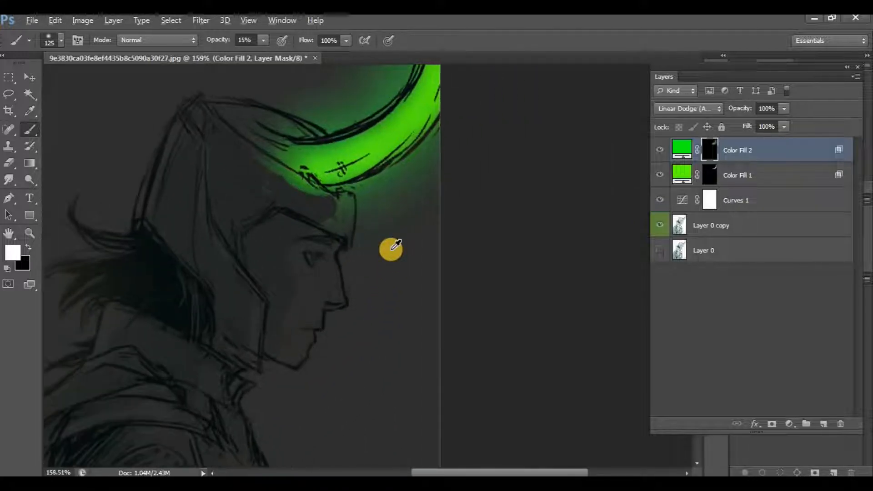
mouse_move(337, 244)
left_mouse_down()
mouse_move(292, 302)
mouse_move(304, 304)
mouse_move(450, 197)
left_mouse_up()
scroll(296, 301, "up", 3)
left_click_drag(365, 284, 416, 220)
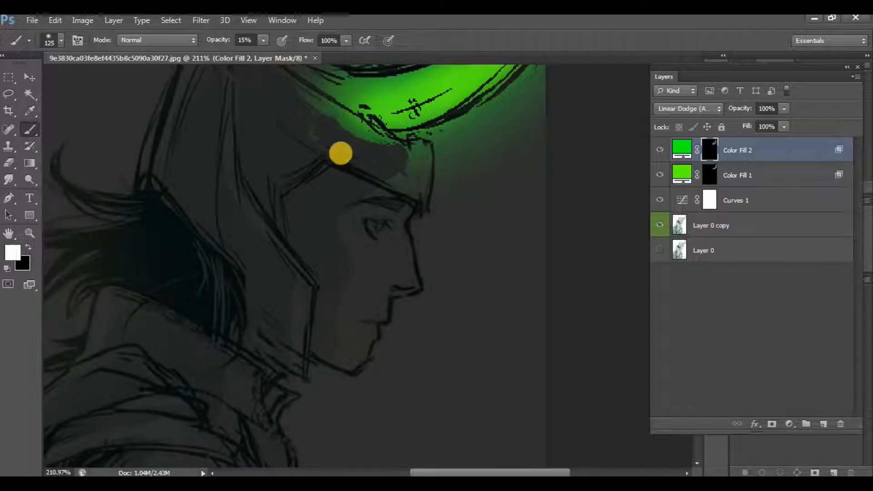
key("bracketleft")
key("bracketleft")
key("bracketleft")
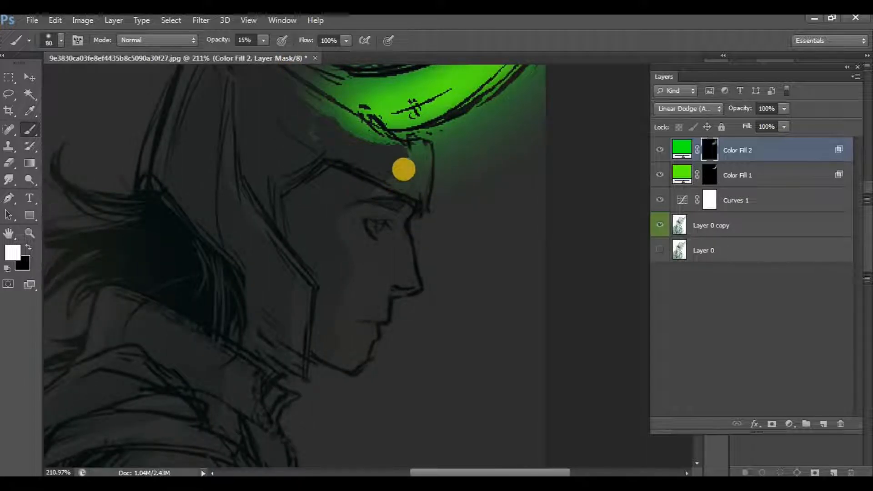
key("bracketleft")
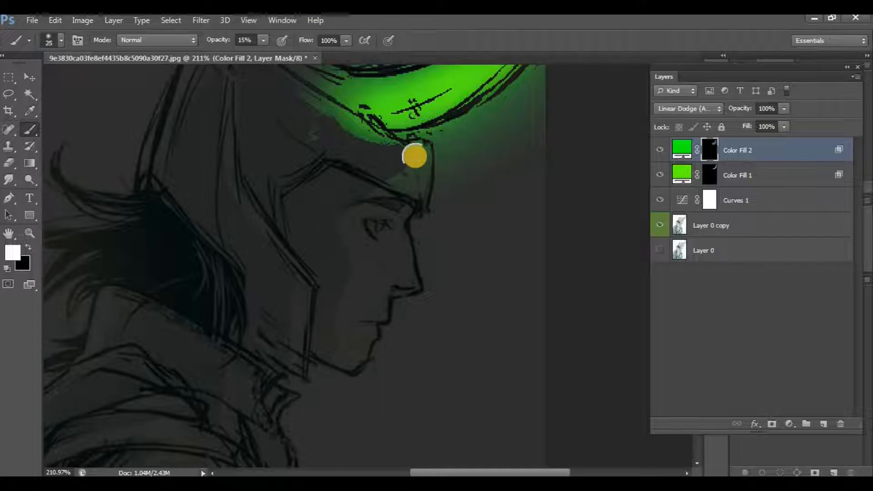
mouse_move(415, 176)
left_mouse_down()
mouse_move(400, 240)
mouse_move(406, 275)
left_mouse_up()
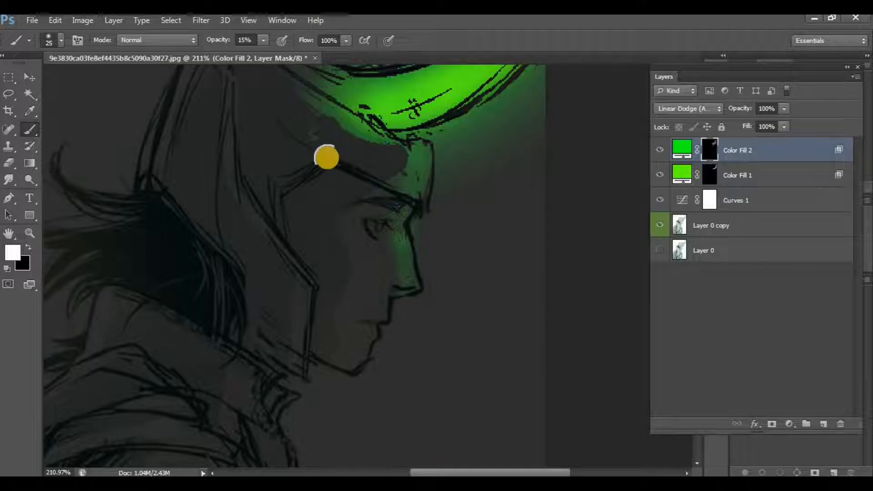
Paint green reflected light along the helmet's cheek guard edge, from its upper strip down to the jaw.
mouse_move(276, 240)
left_mouse_down()
mouse_move(306, 341)
mouse_move(296, 273)
mouse_move(241, 198)
left_mouse_up()
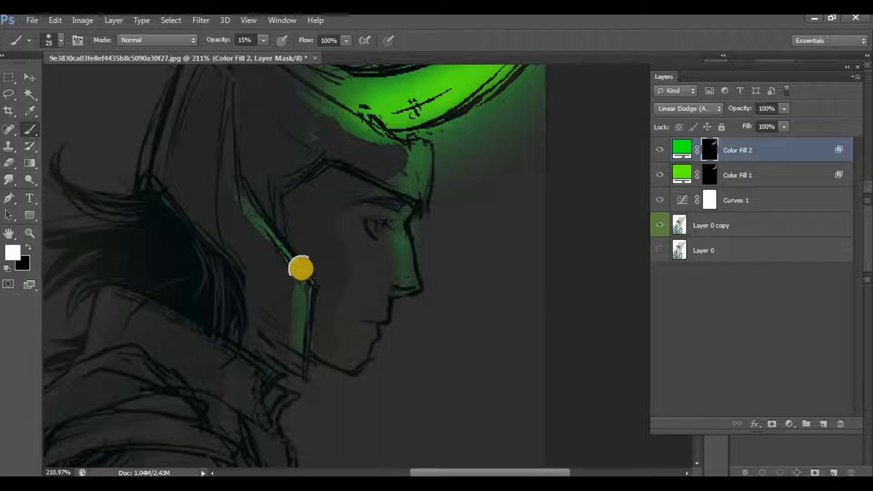
mouse_move(216, 80)
left_mouse_down()
mouse_move(241, 207)
mouse_move(257, 231)
mouse_move(243, 195)
left_mouse_up()
left_click_drag(226, 118, 285, 223)
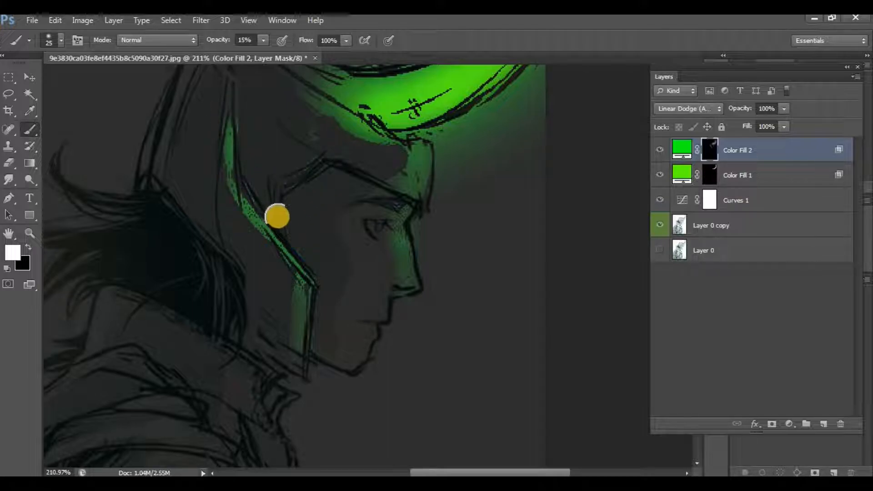
left_click_drag(232, 196, 232, 129)
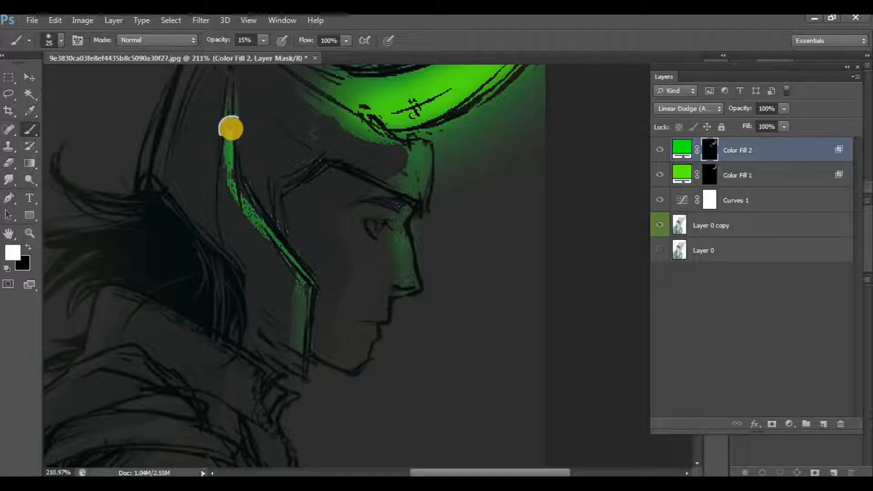
left_click_drag(306, 281, 296, 374)
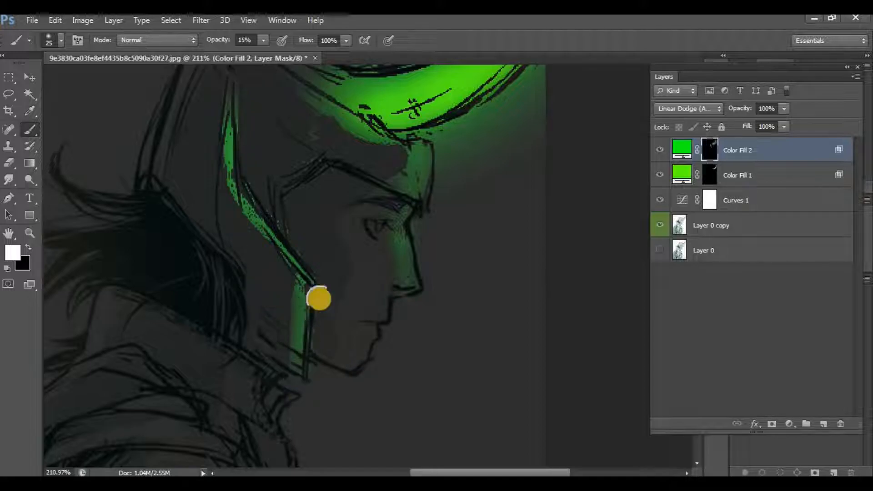
Extend the green light on the Color Fill 2 mask along the helmet surface at the base of the horn.
left_click_drag(360, 176, 365, 237)
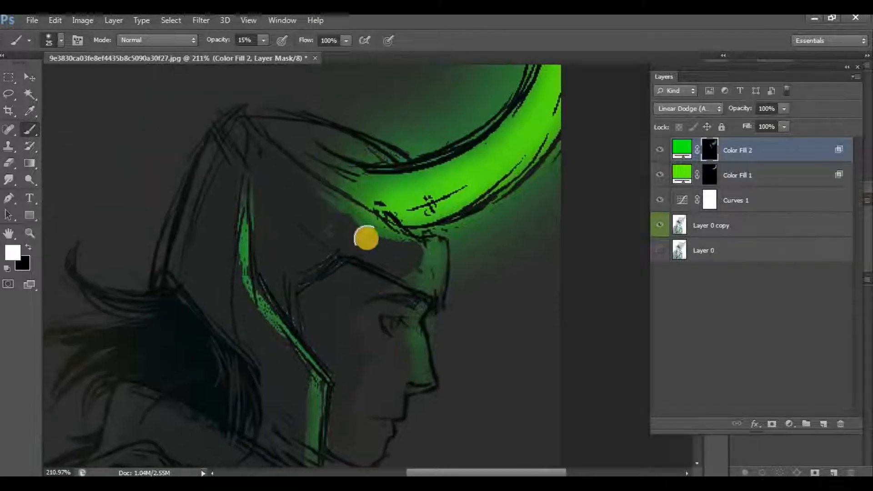
mouse_move(341, 188)
left_mouse_down()
mouse_move(298, 148)
mouse_move(290, 153)
mouse_move(317, 176)
mouse_move(331, 171)
mouse_move(275, 125)
mouse_move(340, 166)
mouse_move(270, 115)
mouse_move(312, 159)
mouse_move(275, 125)
left_mouse_up()
mouse_move(347, 236)
left_mouse_down()
mouse_move(318, 192)
mouse_move(281, 172)
left_mouse_up()
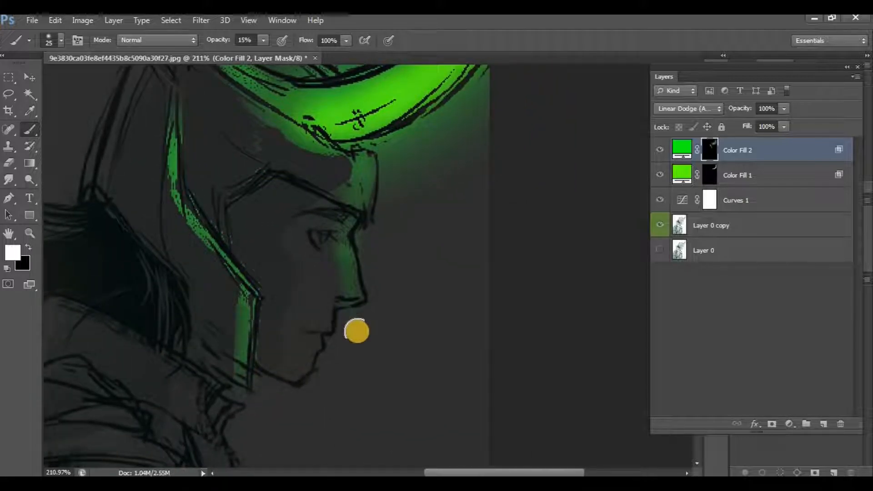
Tone down the glow on the nose and lower cheek guard by painting the mask black, raising the brush opacity to 26%.
scroll(357, 331, "up", 2)
scroll(358, 332, "up", 1)
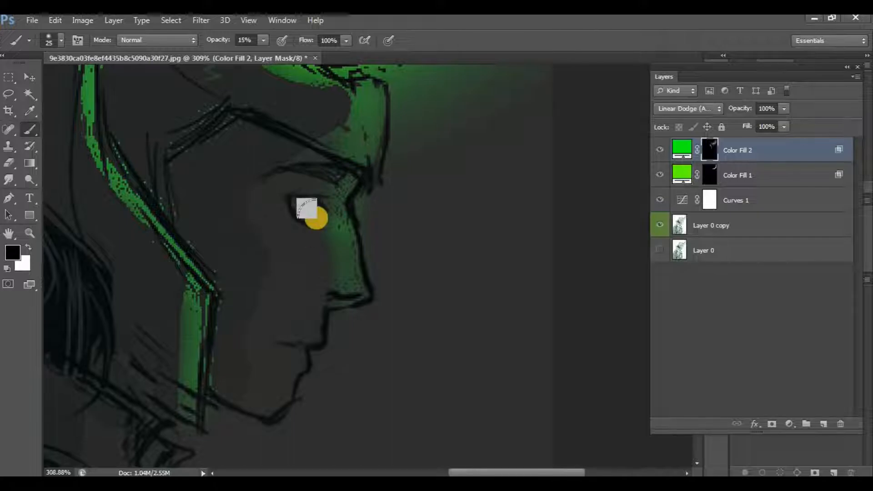
mouse_move(303, 231)
left_mouse_down()
mouse_move(321, 217)
mouse_move(304, 262)
mouse_move(348, 329)
mouse_move(388, 292)
mouse_move(318, 324)
mouse_move(402, 249)
mouse_move(347, 303)
mouse_move(317, 305)
mouse_move(366, 307)
mouse_move(348, 332)
mouse_move(327, 314)
mouse_move(372, 322)
mouse_move(385, 258)
mouse_move(370, 194)
mouse_move(369, 203)
mouse_move(413, 132)
mouse_move(368, 234)
mouse_move(318, 244)
mouse_move(194, 240)
mouse_move(157, 140)
mouse_move(184, 183)
mouse_move(227, 142)
mouse_move(216, 130)
mouse_move(182, 184)
mouse_move(149, 161)
mouse_move(198, 221)
mouse_move(220, 329)
mouse_move(127, 351)
mouse_move(180, 386)
mouse_move(212, 460)
mouse_move(192, 348)
mouse_move(172, 329)
mouse_move(197, 464)
left_mouse_up()
mouse_move(189, 411)
left_mouse_down()
mouse_move(390, 300)
mouse_move(410, 261)
mouse_move(380, 299)
mouse_move(237, 80)
mouse_move(271, 57)
left_mouse_up()
left_click(262, 41)
left_click(357, 226)
mouse_move(357, 227)
left_mouse_down()
mouse_move(385, 312)
mouse_move(393, 268)
mouse_move(422, 300)
mouse_move(411, 330)
mouse_move(380, 213)
mouse_move(389, 352)
mouse_move(382, 365)
mouse_move(361, 351)
mouse_move(361, 238)
mouse_move(381, 272)
mouse_move(379, 234)
mouse_move(414, 363)
mouse_move(417, 342)
mouse_move(367, 228)
mouse_move(388, 318)
mouse_move(365, 288)
mouse_move(359, 308)
left_mouse_up()
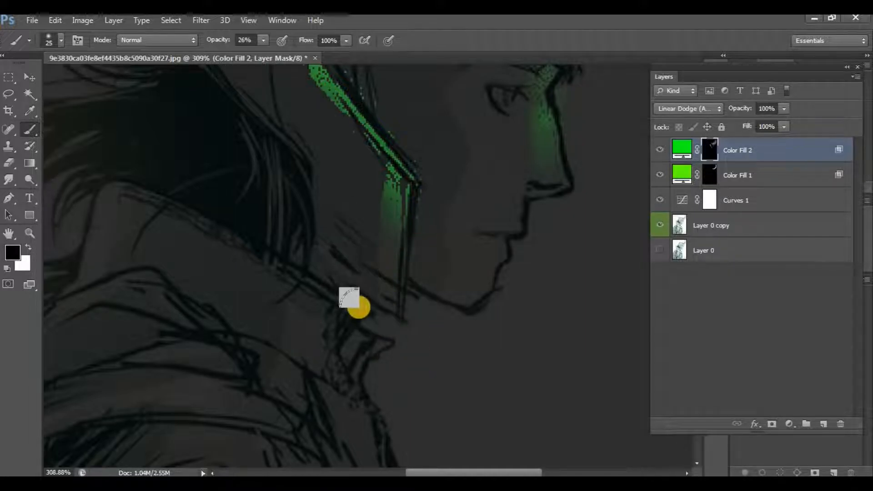
Try painting a green glow along the collar and chest edge on the Color Fill 2 mask in white at 26% opacity.
scroll(350, 298, "down", 5)
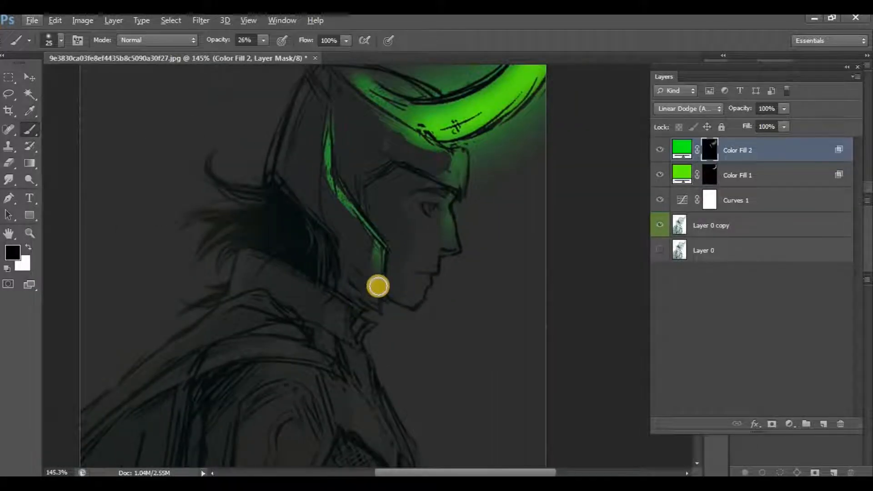
mouse_move(445, 250)
left_mouse_down()
mouse_move(353, 343)
mouse_move(348, 370)
left_mouse_up()
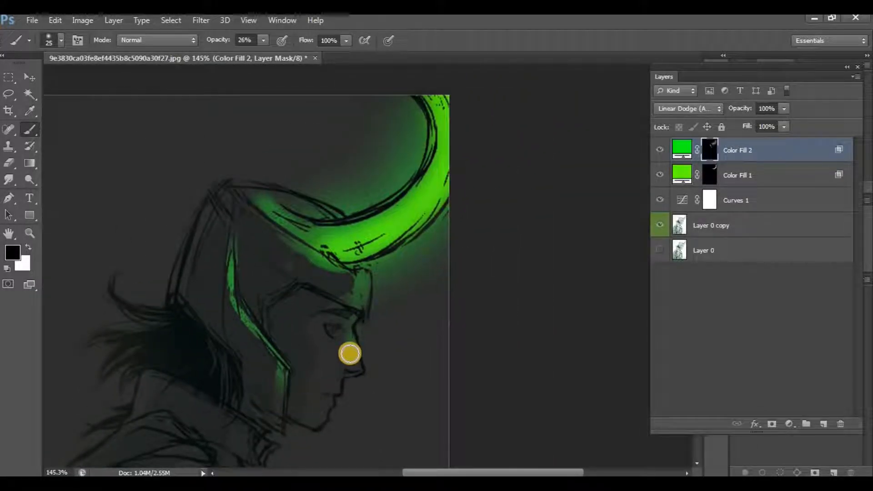
scroll(358, 348, "down", 4)
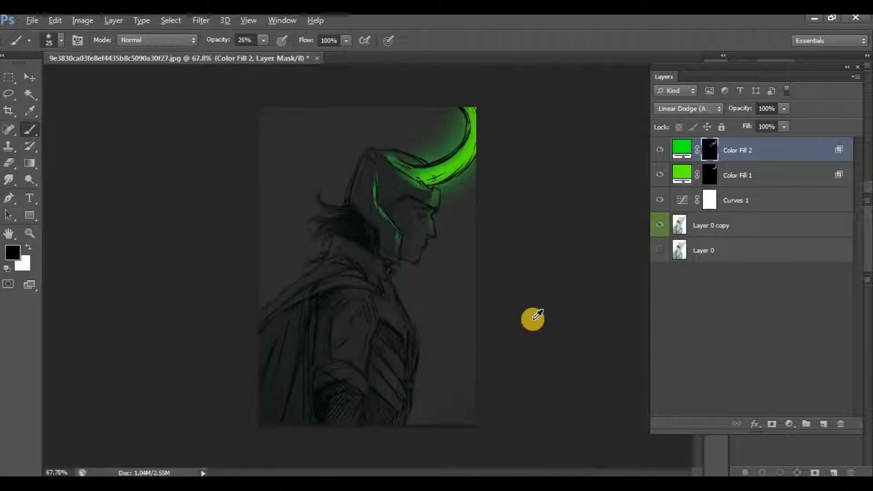
scroll(538, 315, "up", 2)
scroll(538, 314, "down", 1)
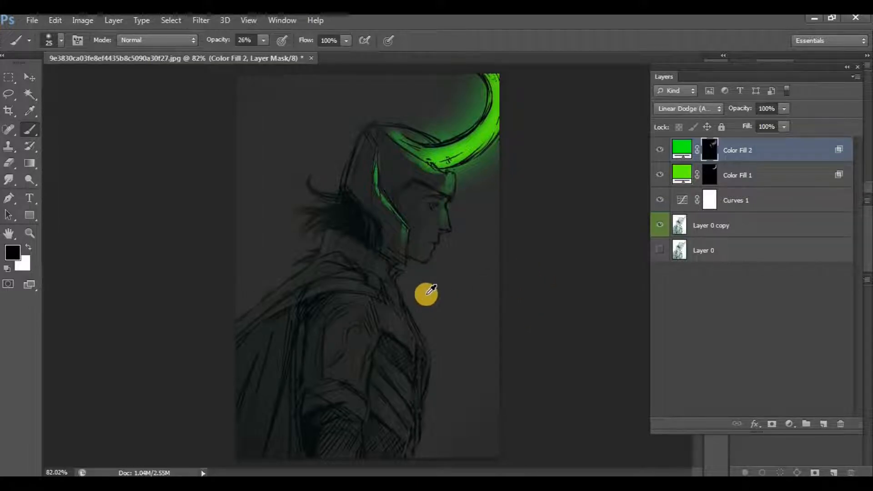
scroll(428, 293, "up", 2)
scroll(427, 293, "up", 3)
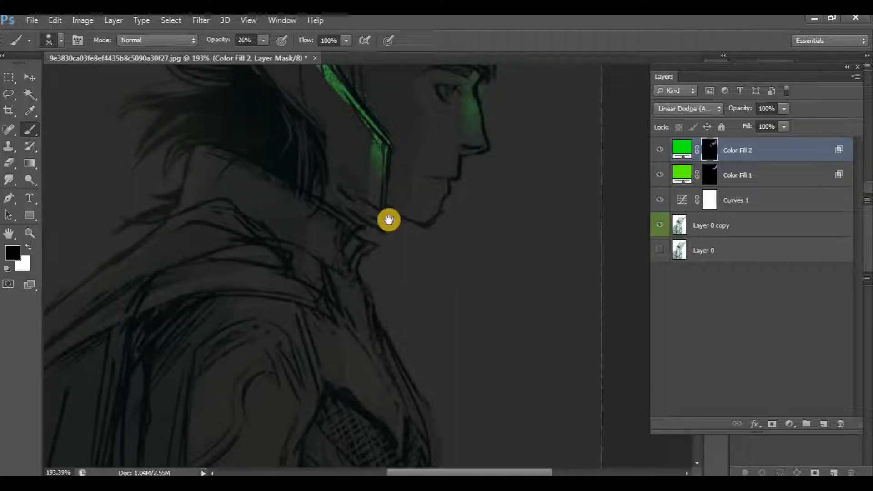
scroll(380, 201, "up", 2)
left_click_drag(363, 183, 349, 156)
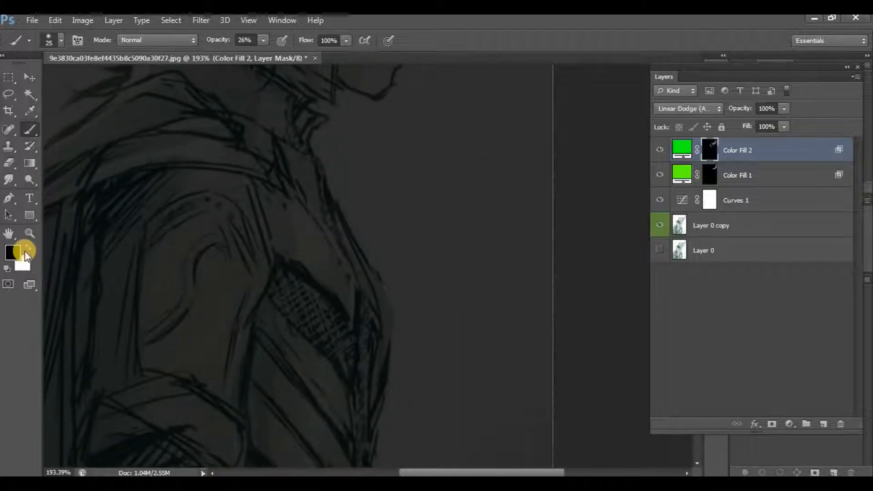
key("x")
key("bracketright")
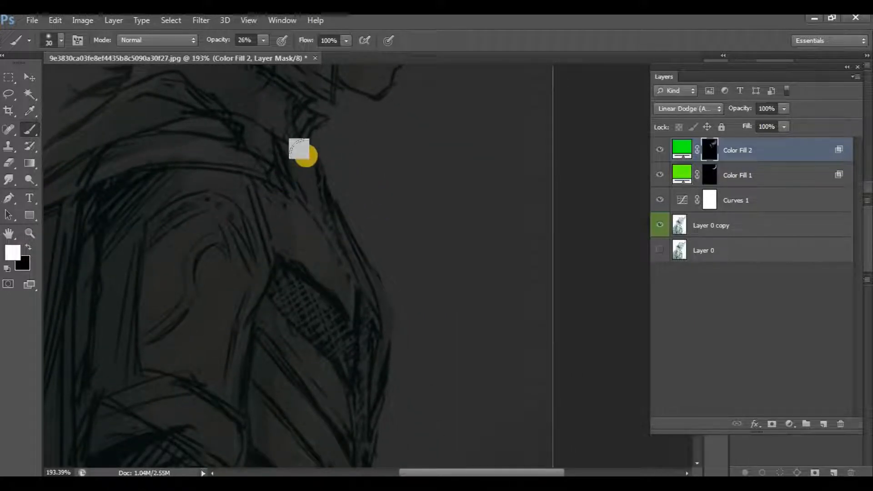
mouse_move(302, 105)
left_mouse_down()
mouse_move(303, 161)
mouse_move(296, 122)
mouse_move(299, 212)
mouse_move(397, 309)
mouse_move(314, 198)
mouse_move(280, 126)
mouse_move(309, 222)
mouse_move(321, 229)
mouse_move(329, 226)
mouse_move(305, 159)
mouse_move(324, 255)
mouse_move(355, 318)
mouse_move(384, 308)
mouse_move(326, 177)
mouse_move(307, 152)
mouse_move(287, 142)
mouse_move(319, 222)
mouse_move(307, 211)
mouse_move(327, 223)
mouse_move(354, 276)
left_mouse_up()
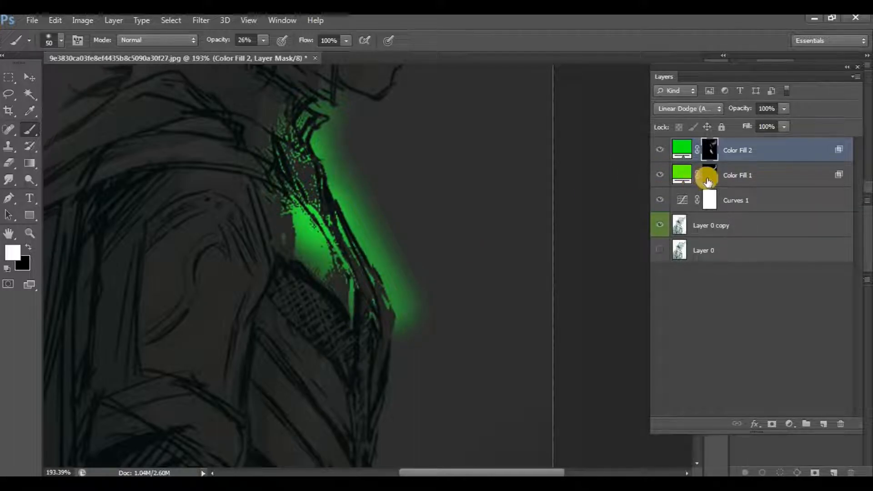
Remove the collar and chest glow from the Color Fill 2 mask by painting it black at 100% brush opacity.
left_click_drag(708, 182, 48, 275)
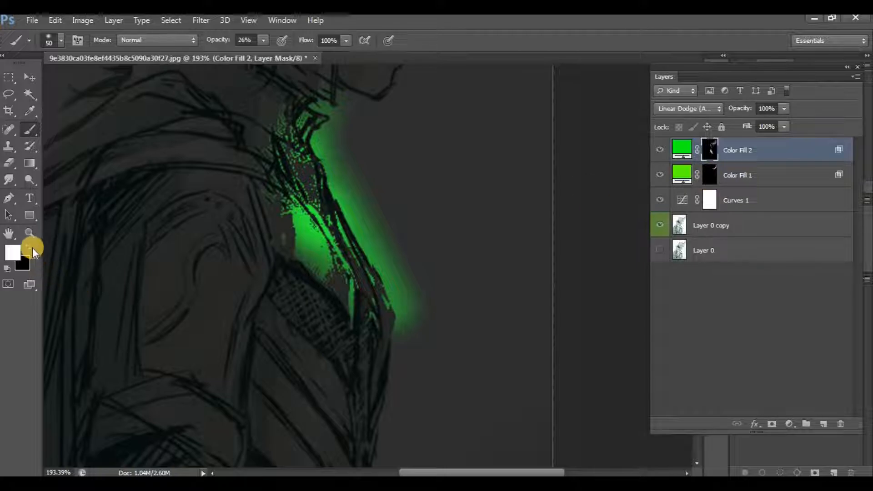
left_click(29, 246)
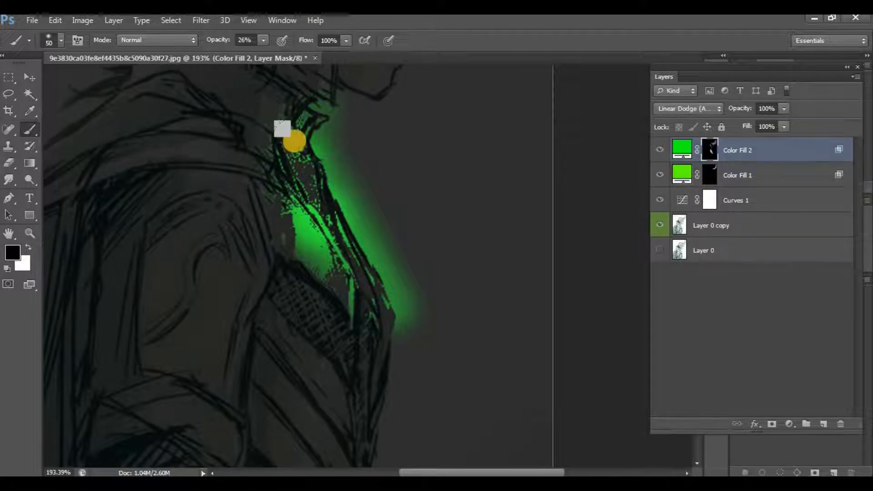
left_click_drag(218, 284, 404, 169)
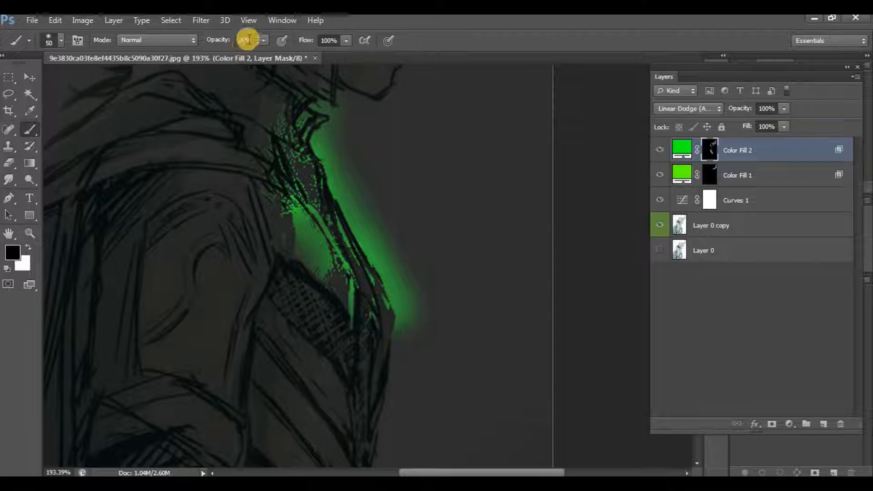
left_click_drag(266, 48, 317, 51)
mouse_move(304, 149)
left_mouse_down()
mouse_move(224, 142)
mouse_move(164, 275)
left_mouse_up()
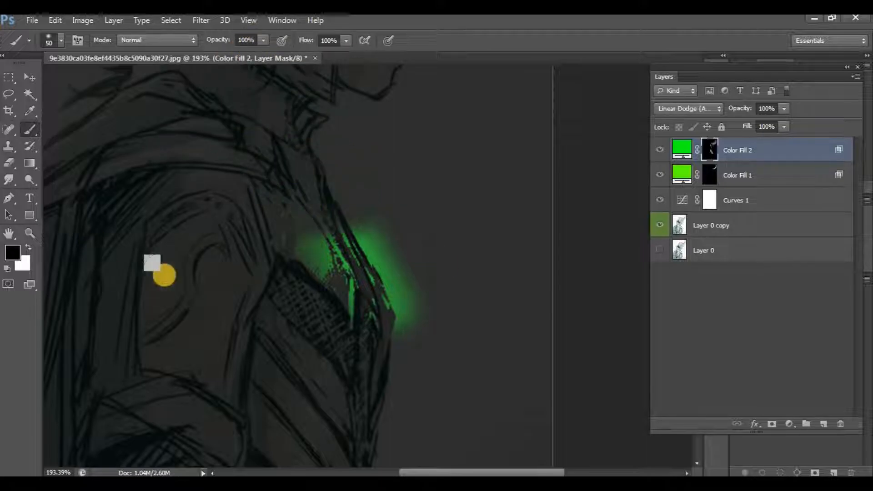
Paint a faint green light along the collar and chest on the Color Fill 1 mask, using a 35 px white brush at 10% opacity.
left_click(710, 175)
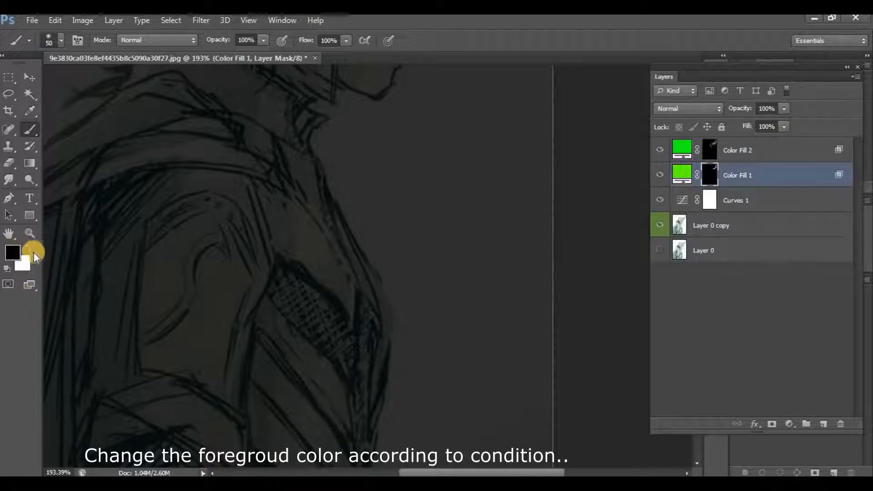
left_click(26, 248)
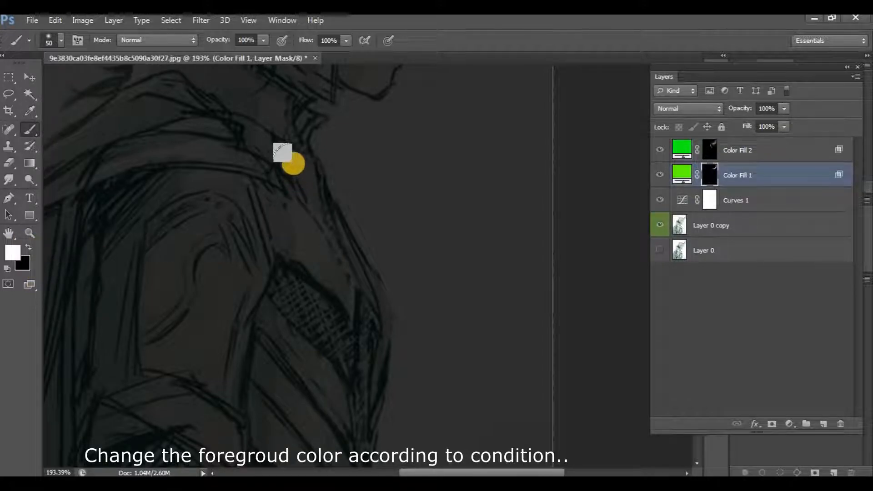
left_click(263, 40)
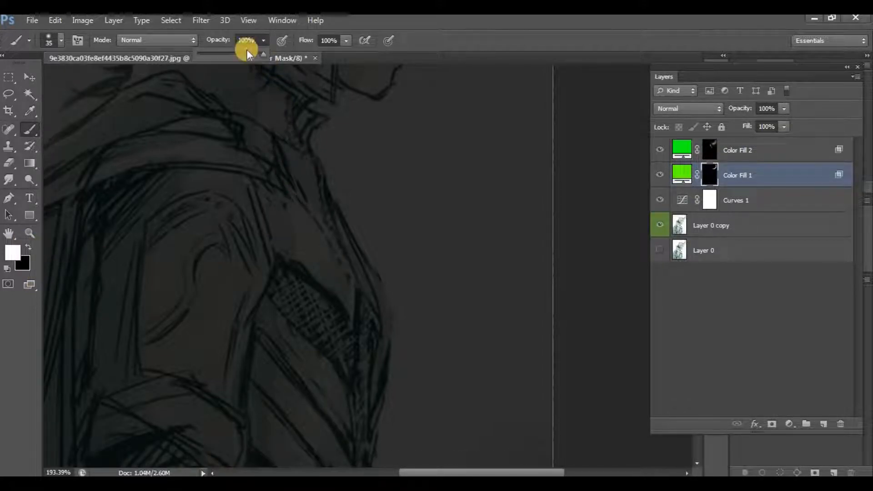
left_click(204, 58)
mouse_move(289, 179)
left_mouse_down()
mouse_move(307, 160)
mouse_move(298, 149)
mouse_move(302, 189)
left_mouse_up()
mouse_move(378, 322)
left_mouse_down()
mouse_move(359, 274)
mouse_move(306, 199)
mouse_move(268, 110)
mouse_move(291, 145)
mouse_move(324, 91)
left_mouse_up()
Add a soft glow over the collar and chest on the Color Fill 2 mask with the same 10% white brush.
left_click(690, 147)
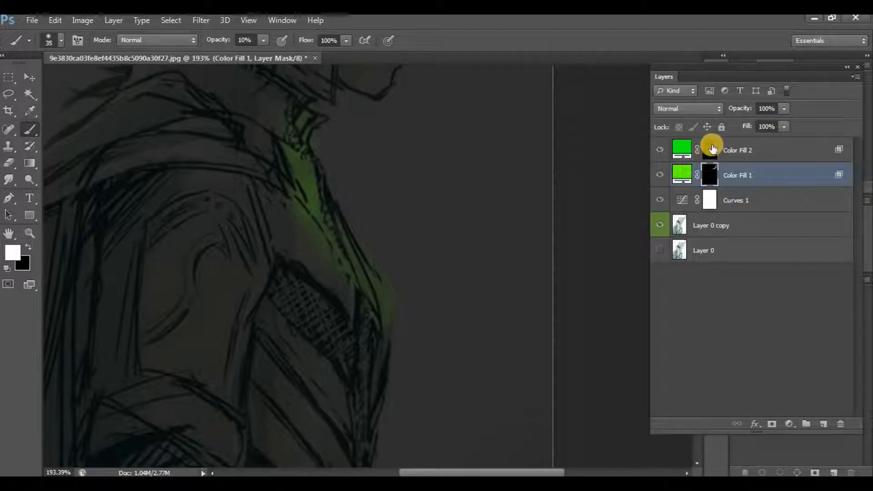
left_click(711, 148)
mouse_move(416, 271)
left_mouse_down()
mouse_move(361, 291)
mouse_move(370, 282)
mouse_move(312, 214)
mouse_move(281, 122)
mouse_move(374, 290)
mouse_move(310, 180)
mouse_move(311, 96)
left_mouse_up()
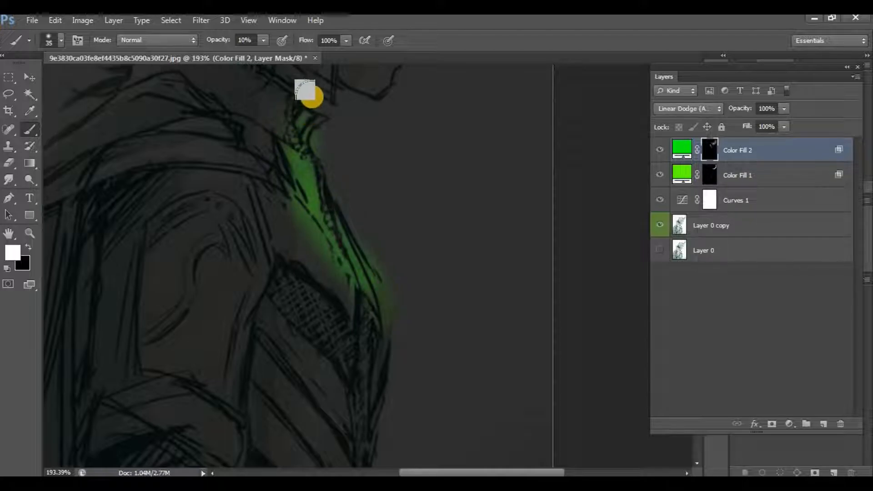
scroll(314, 181, "up", 5)
mouse_move(306, 221)
left_mouse_down()
mouse_move(310, 197)
mouse_move(321, 278)
mouse_move(348, 353)
mouse_move(322, 173)
mouse_move(350, 301)
left_mouse_up()
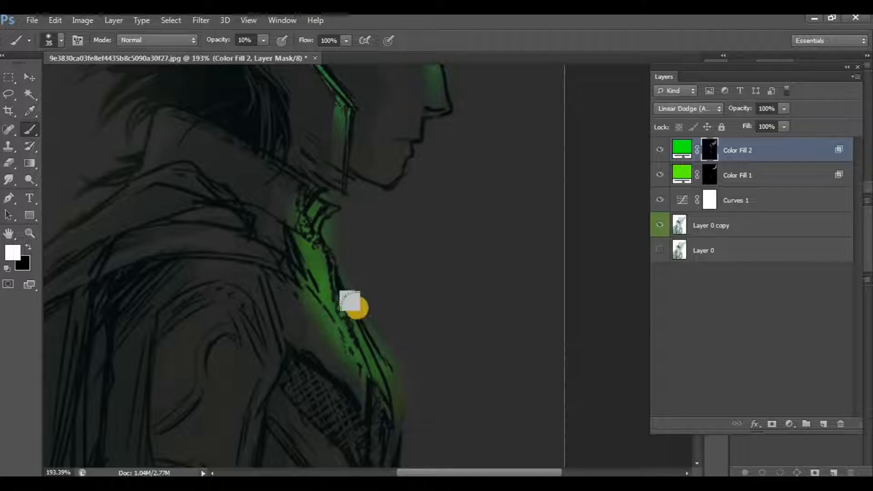
Soften the glow along the lower chest edge on the Color Fill 2 mask with a 35 px black brush at 22% opacity.
scroll(342, 329, "down", 5)
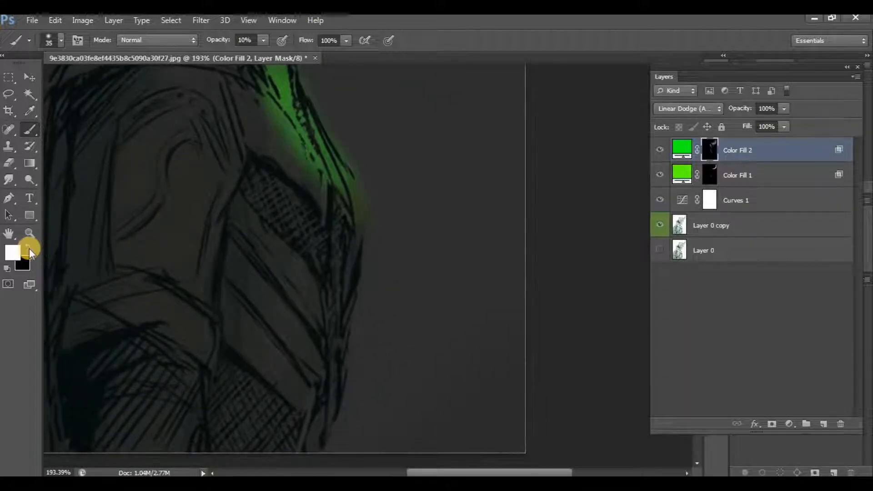
left_click(29, 248)
scroll(156, 248, "down", 4)
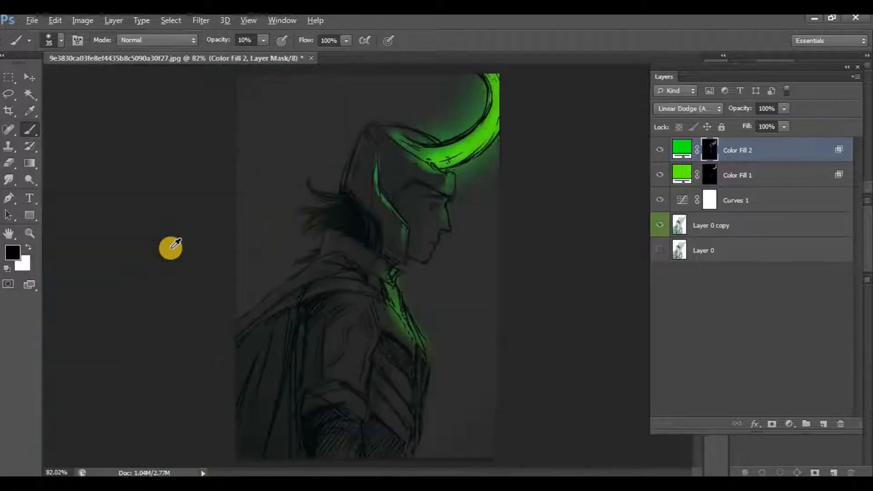
scroll(324, 265, "up", 1)
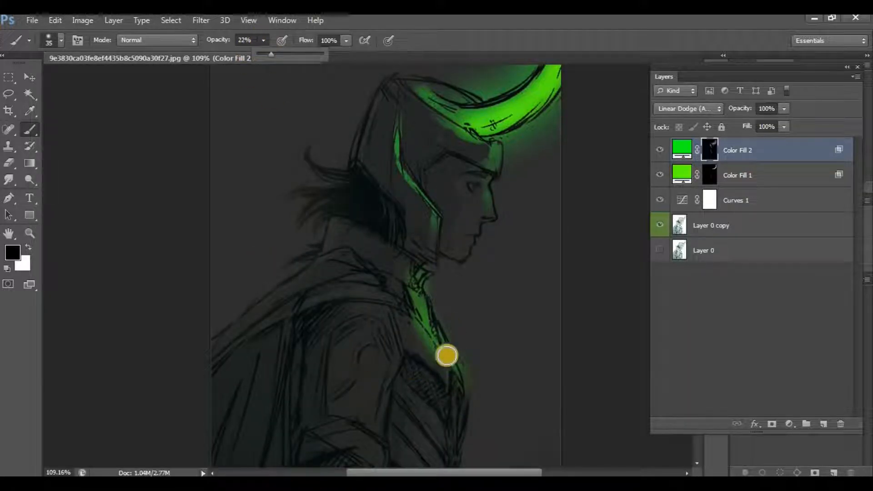
mouse_move(463, 348)
left_mouse_down()
mouse_move(472, 389)
mouse_move(466, 366)
mouse_move(458, 366)
mouse_move(463, 395)
left_mouse_up()
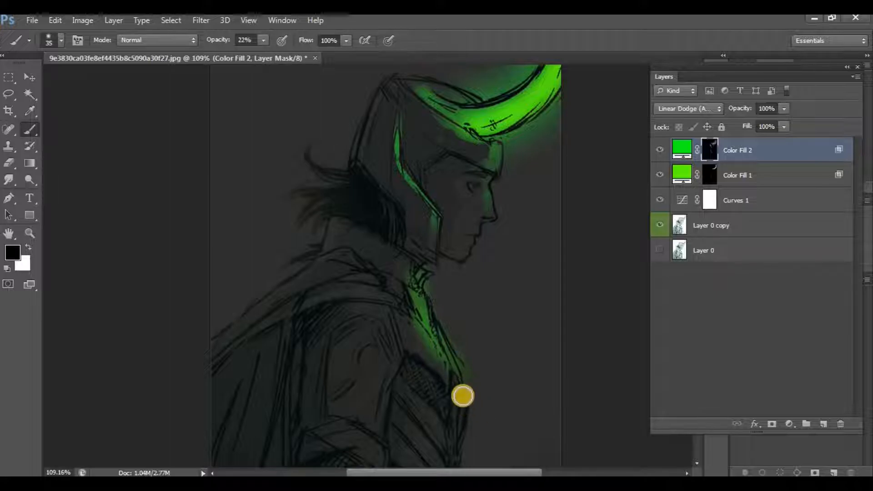
Enlarge the brush to 60 px and fade the glow spilling around the chest edge on the Color Fill 2 mask at 22% opacity.
scroll(467, 403, "up", 3)
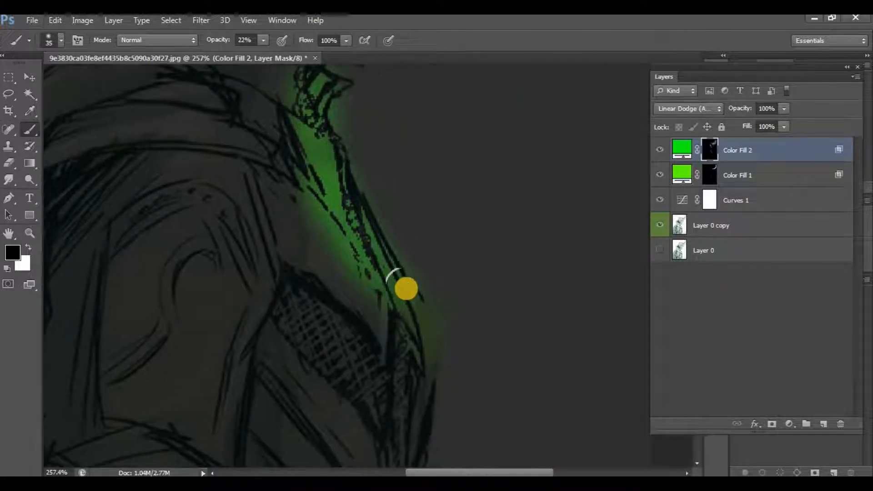
key("bracketright")
key("bracketright")
key("bracketright")
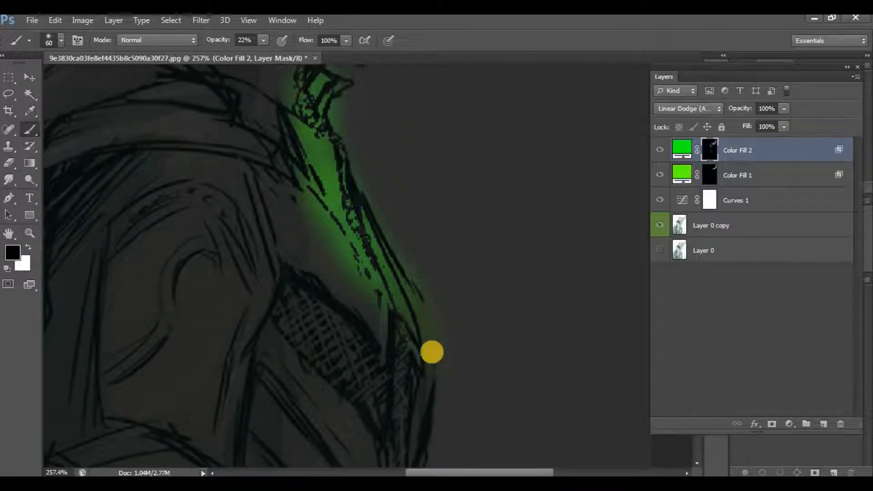
mouse_move(408, 250)
left_mouse_down()
mouse_move(413, 314)
mouse_move(431, 274)
left_mouse_up()
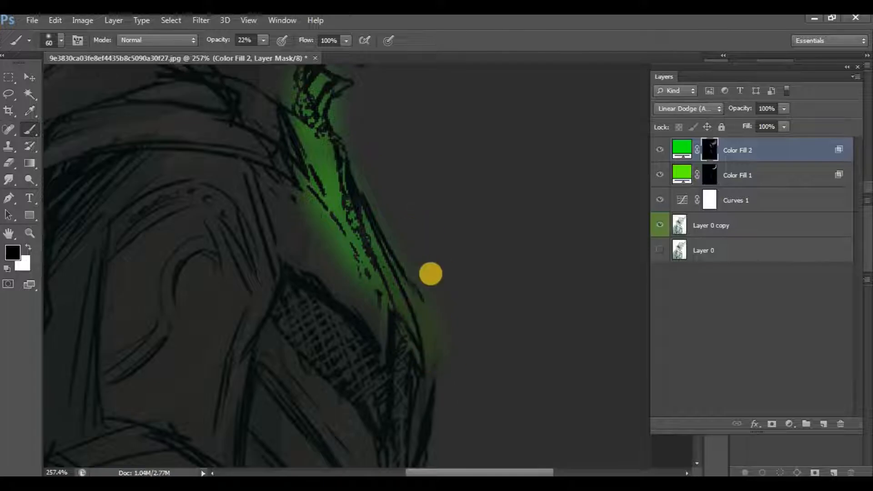
left_click_drag(357, 175, 421, 306)
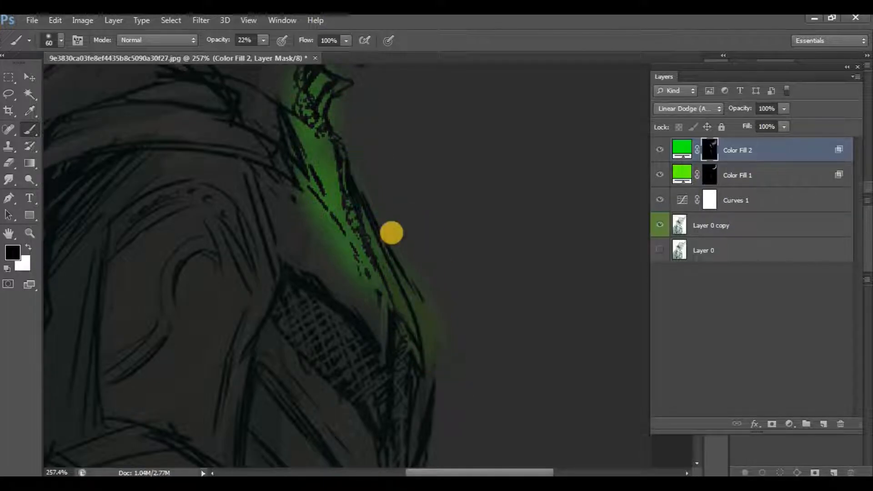
mouse_move(379, 347)
left_mouse_down()
mouse_move(282, 226)
mouse_move(305, 242)
mouse_move(366, 330)
left_mouse_up()
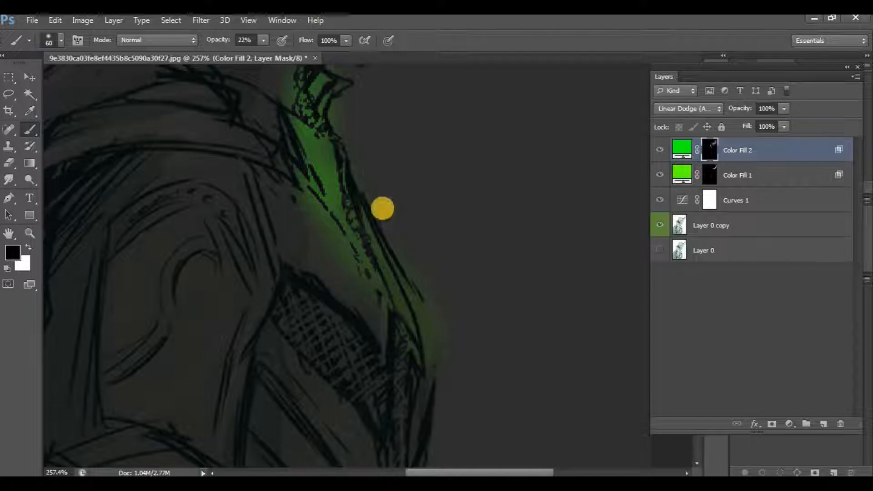
Reduce the chest and collar glow further on the Color Fill 2 mask, painting black at 39% and 54% brush opacity.
left_click(274, 53)
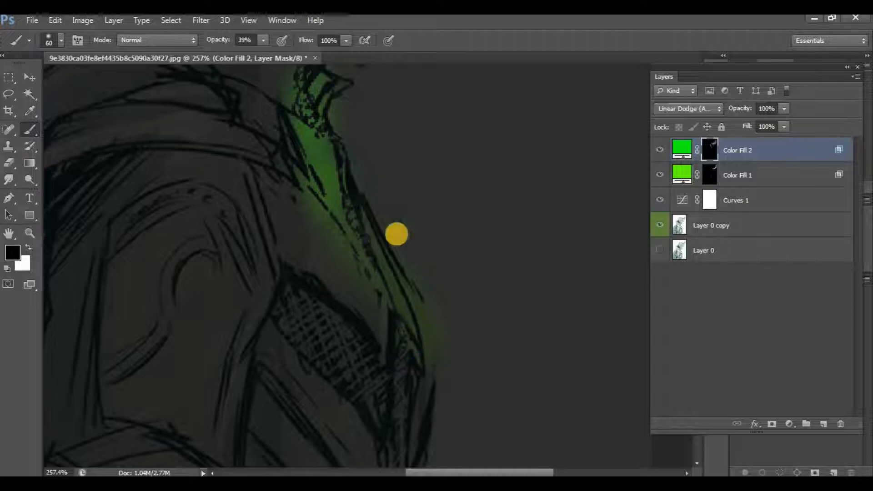
left_click_drag(426, 296, 421, 418)
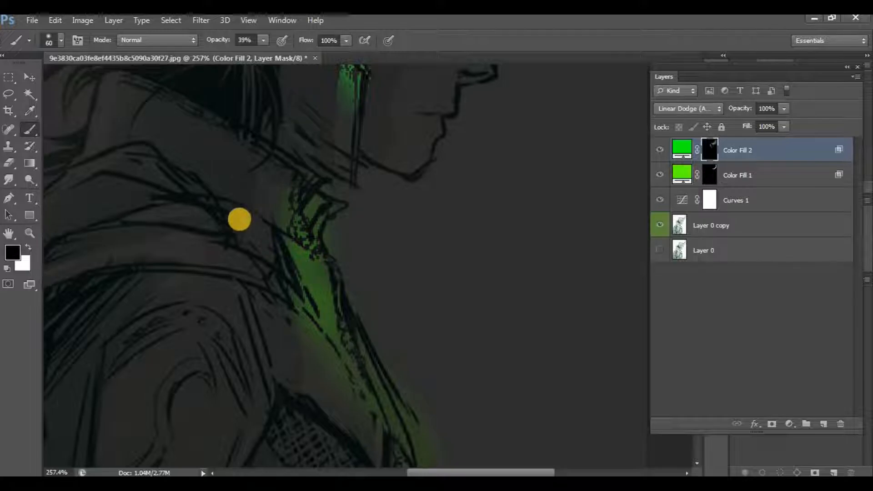
scroll(410, 334, "down", 3)
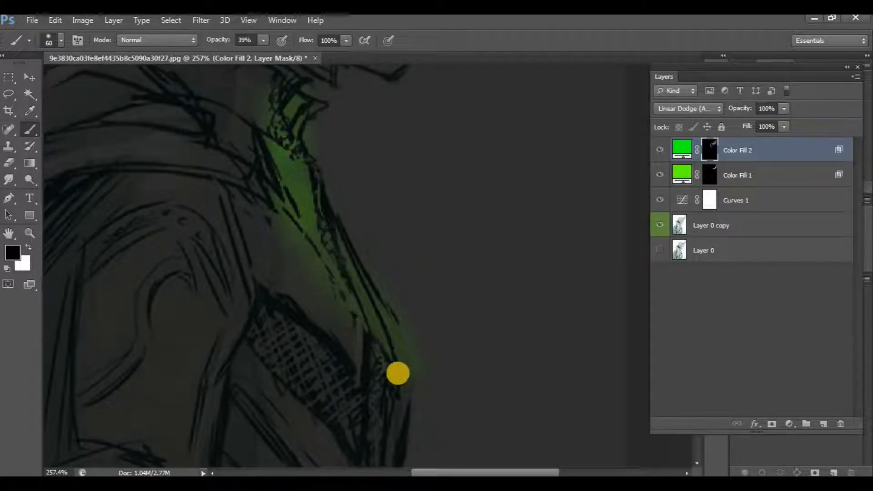
left_click(261, 42)
left_click(272, 53)
mouse_move(387, 296)
left_mouse_down()
mouse_move(363, 350)
mouse_move(384, 366)
left_mouse_up()
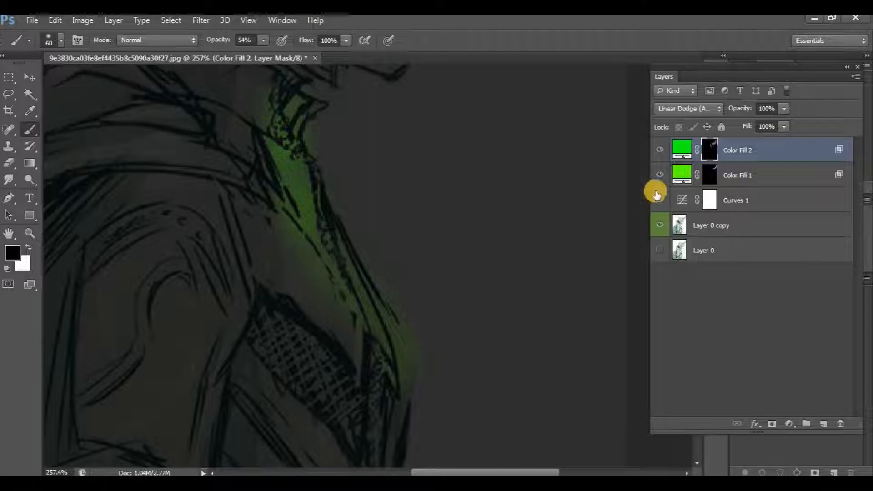
Paint the Color Fill 1 mask black at 54% brush opacity over the collar and chest to dim the remaining green light.
left_click(710, 172)
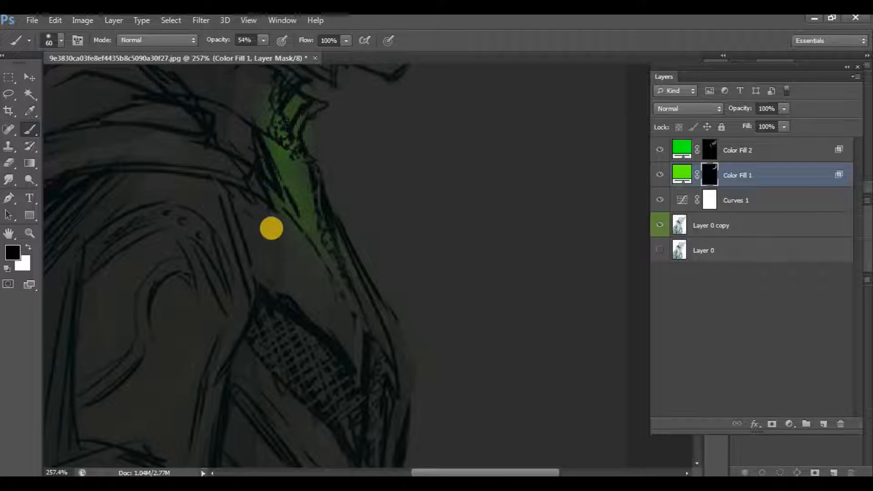
scroll(318, 395, "down", 3)
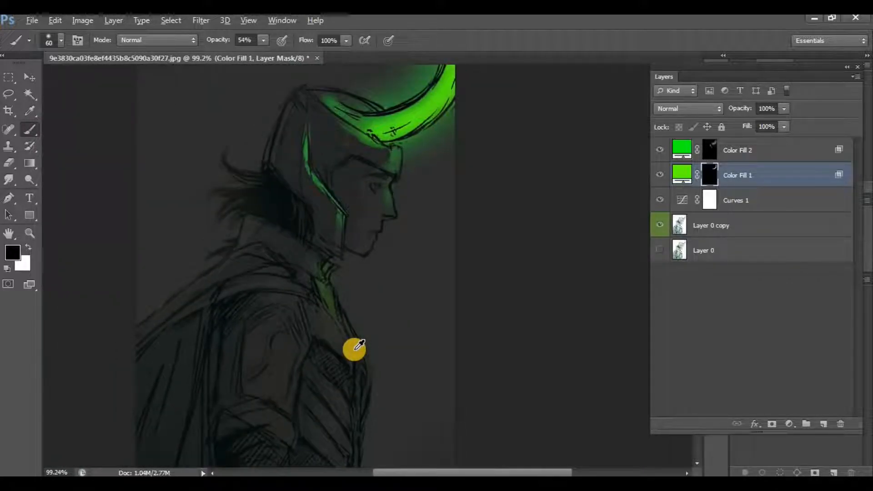
mouse_move(321, 322)
left_mouse_down()
mouse_move(316, 290)
mouse_move(326, 322)
left_mouse_up()
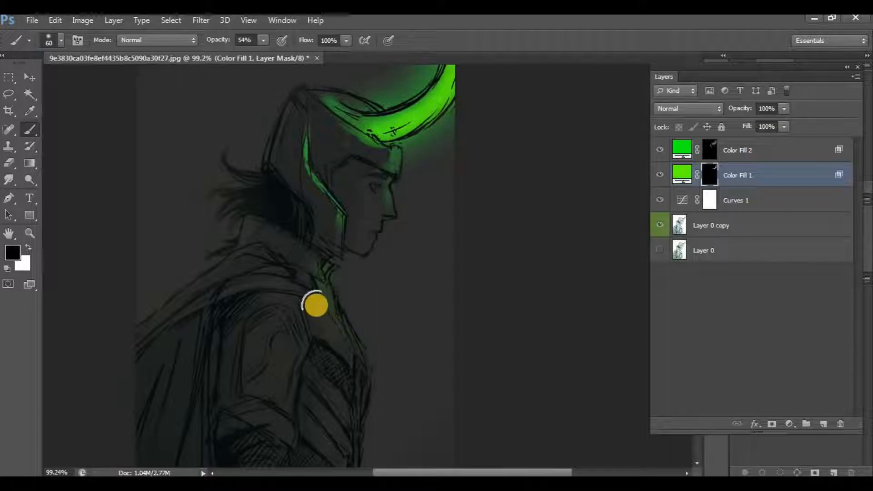
mouse_move(314, 290)
left_mouse_down()
mouse_move(306, 257)
mouse_move(335, 379)
mouse_move(297, 298)
mouse_move(301, 268)
mouse_move(326, 264)
left_mouse_up()
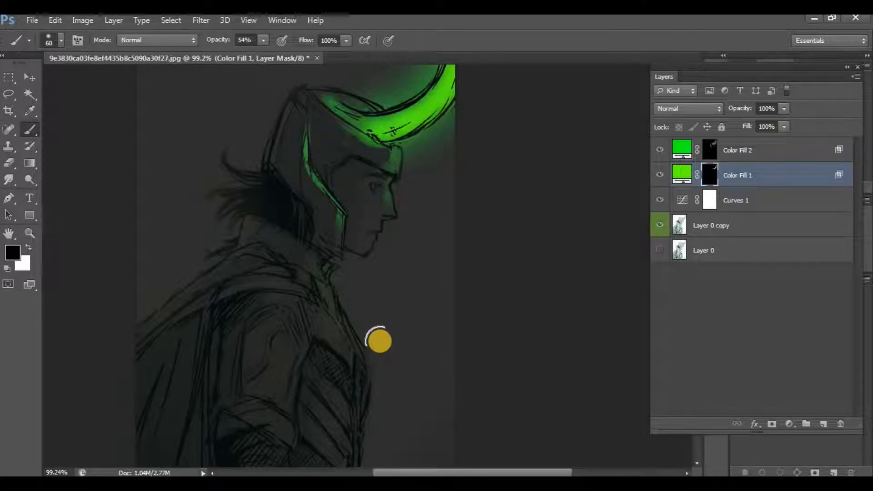
scroll(378, 341, "down", 2)
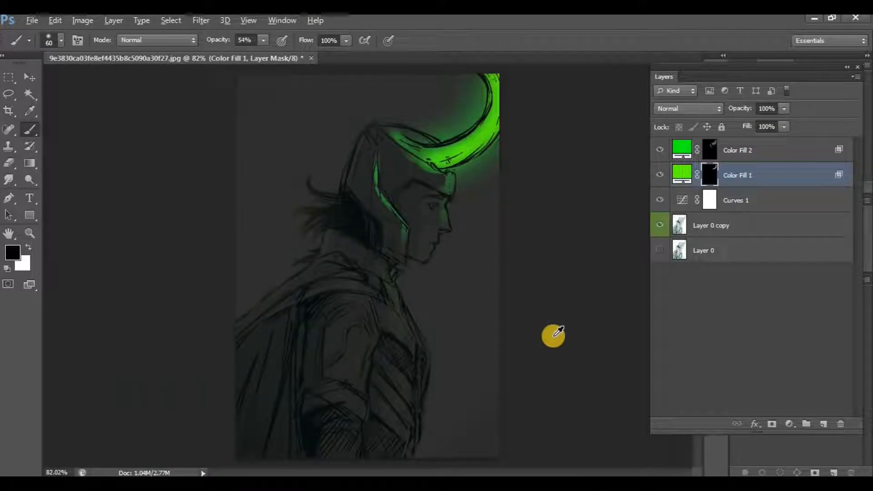
scroll(554, 336, "down", 1)
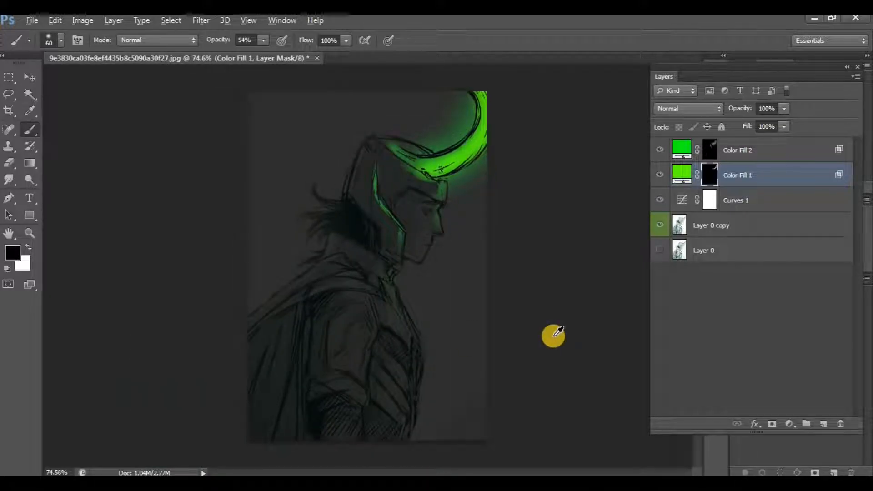
scroll(553, 336, "up", 1)
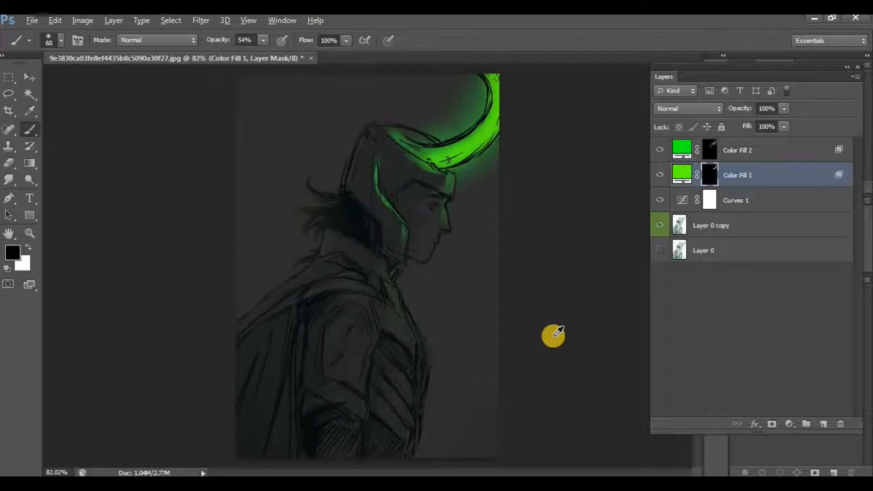
Hide all layers, then show Layer 0 copy alone and restore the adjustment and fill layers to compare the effect with the original sketch.
left_click(692, 342)
left_click_drag(658, 151, 660, 246)
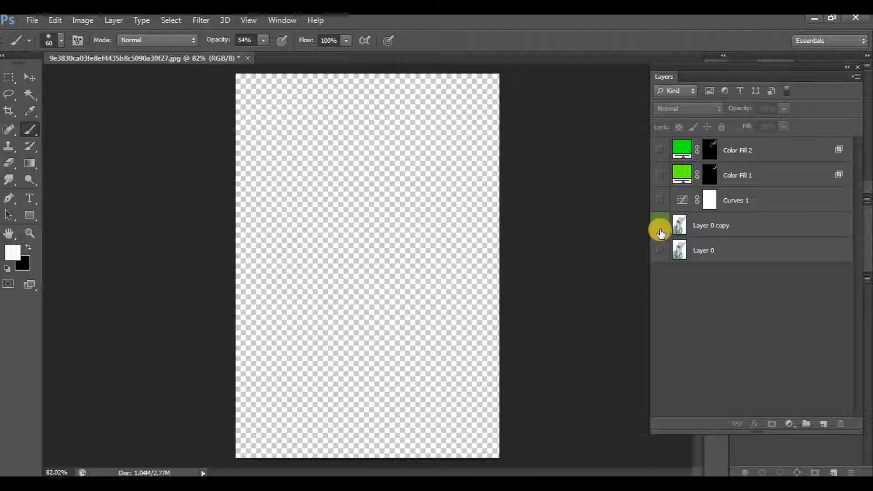
left_click(661, 234)
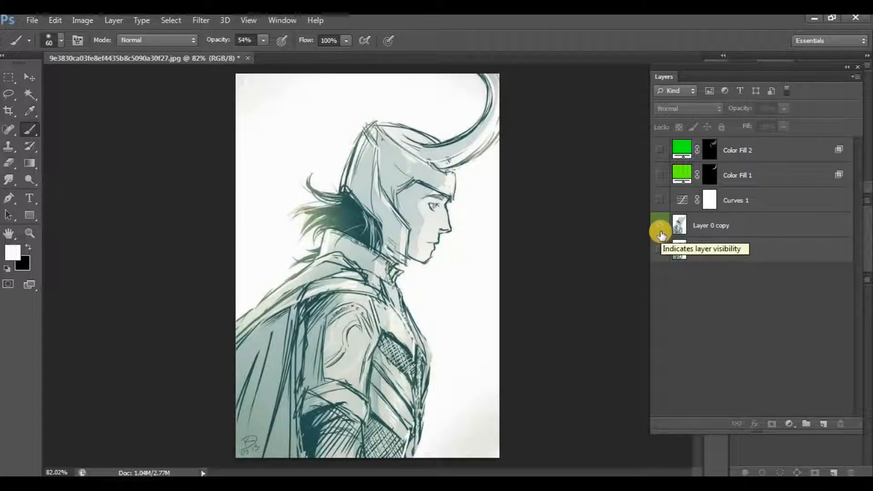
left_click_drag(660, 200, 661, 152)
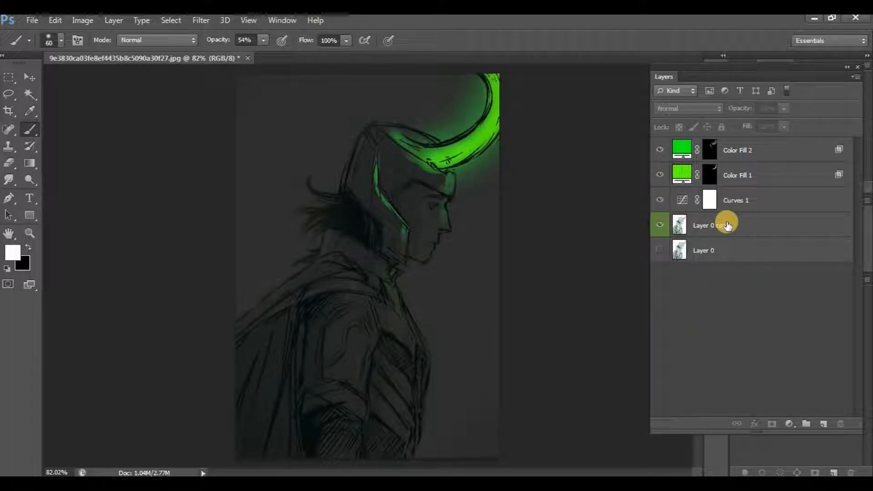
Group Layer 0 copy, Curves 1, Color Fill 1 and Color Fill 2 together, and make Layer 0 visible beneath the group.
left_click(727, 226)
left_click(729, 200, "shift")
left_click(732, 175, "shift")
left_click(733, 155, "shift")
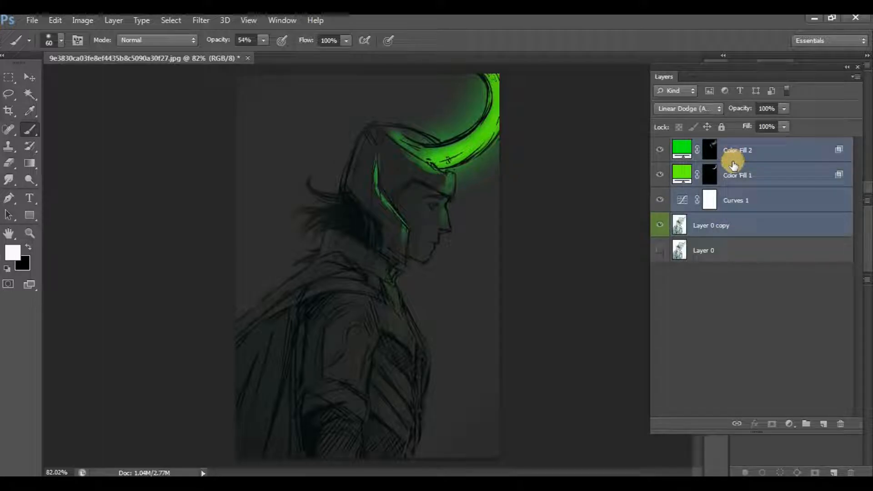
key("ctrl+g")
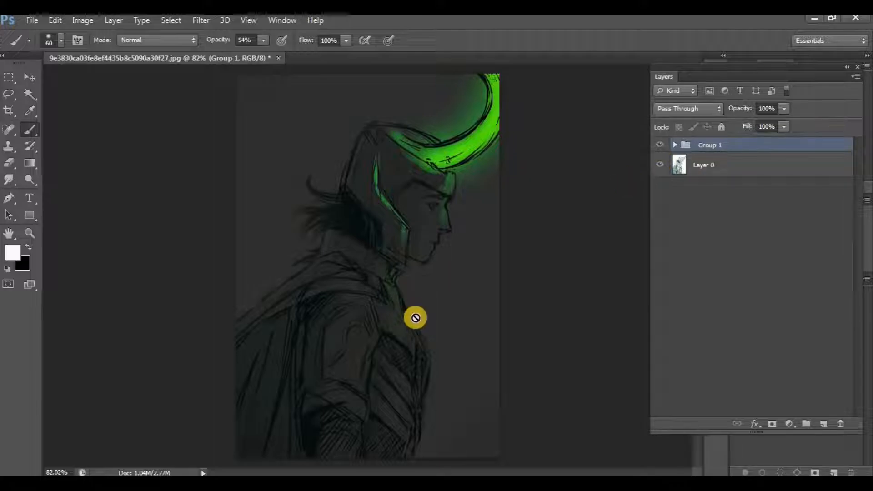
Hide and show the layer group to compare the sketch before and after the glow effect.
scroll(427, 311, "down", 1)
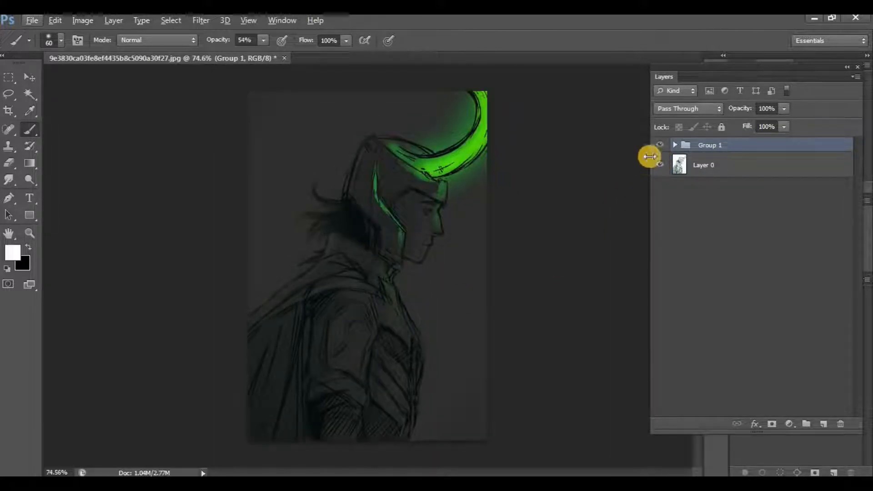
left_click(663, 147)
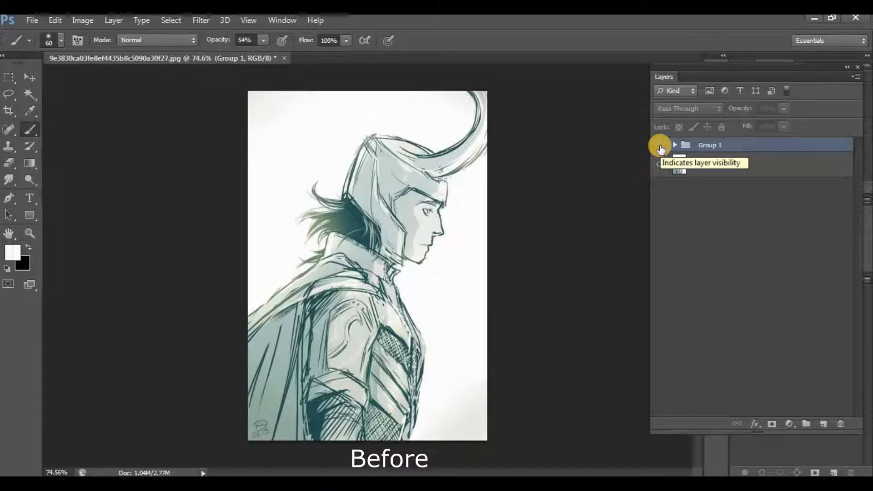
left_click(661, 148)
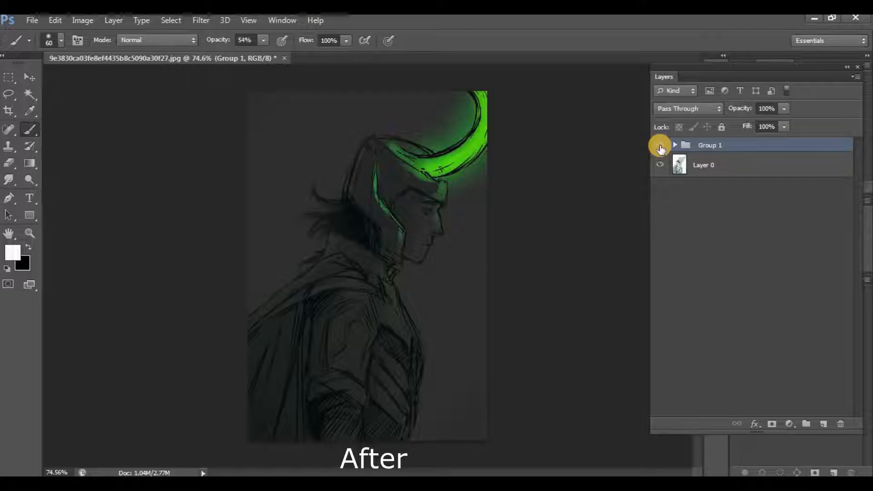